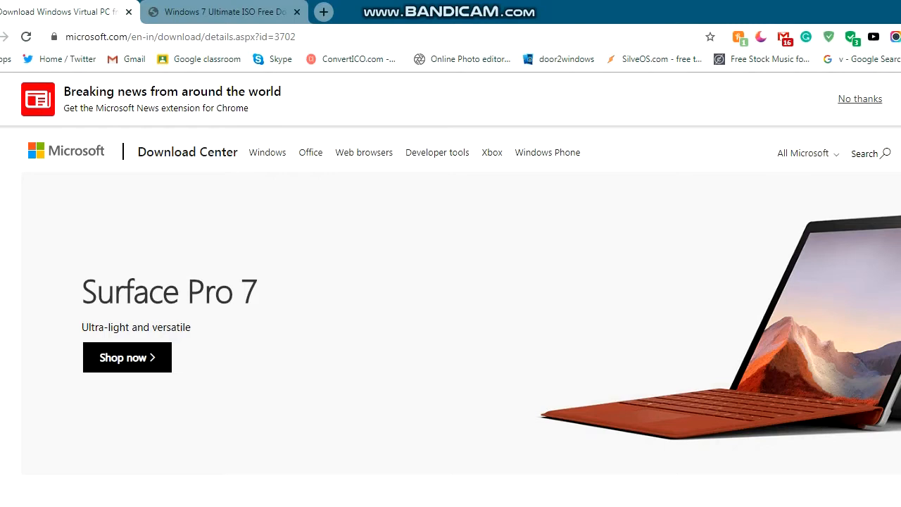
- Bring the x86 (15.3 MB) and x64 (16.3 MB) KB958559 RefreshPkg.msu download choices into view
scroll(451, 282, "down", 1)
scroll(450, 282, "up", 1)
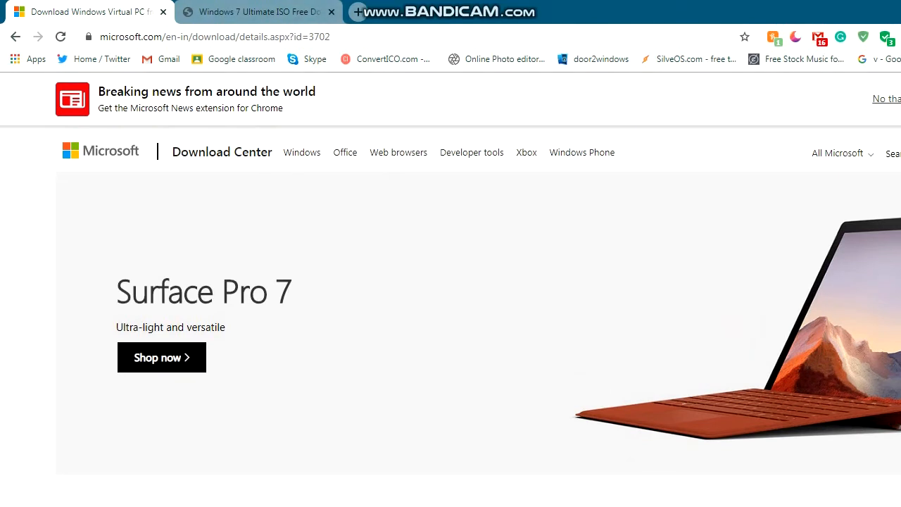
left_click(211, 37)
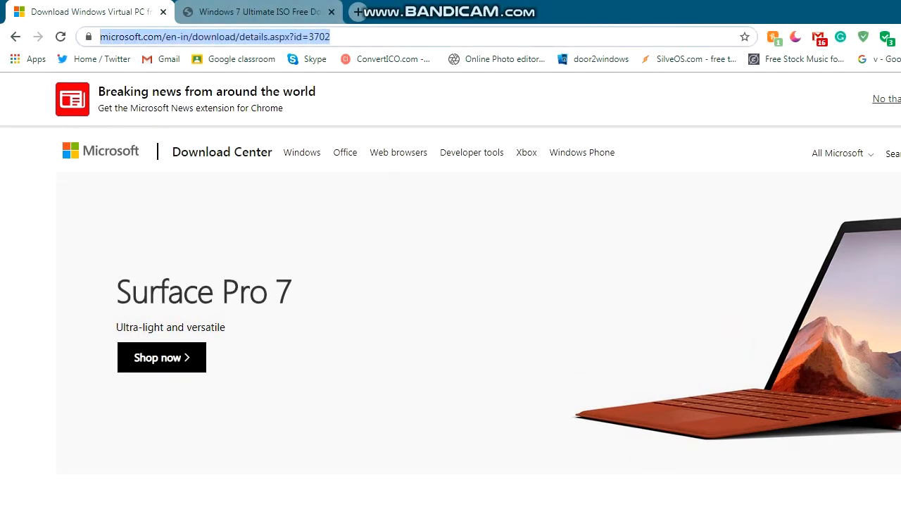
key("Escape")
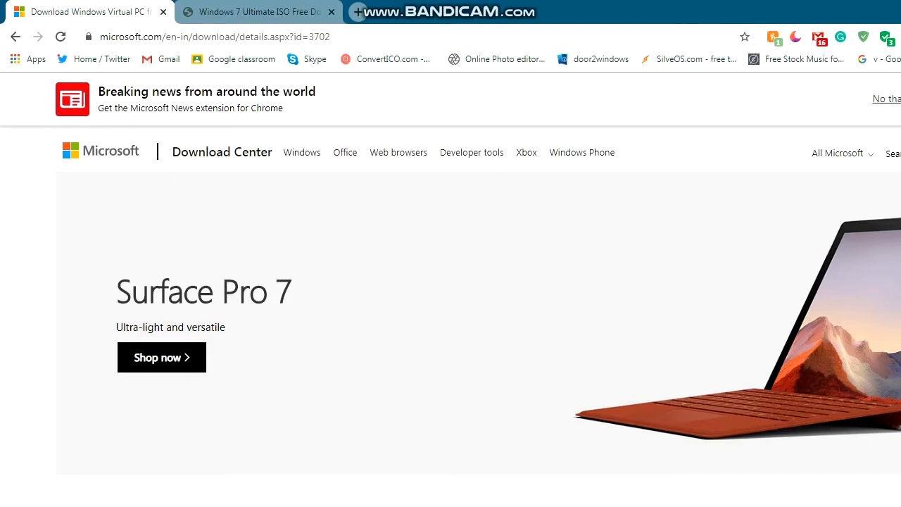
scroll(450, 282, "down", 6)
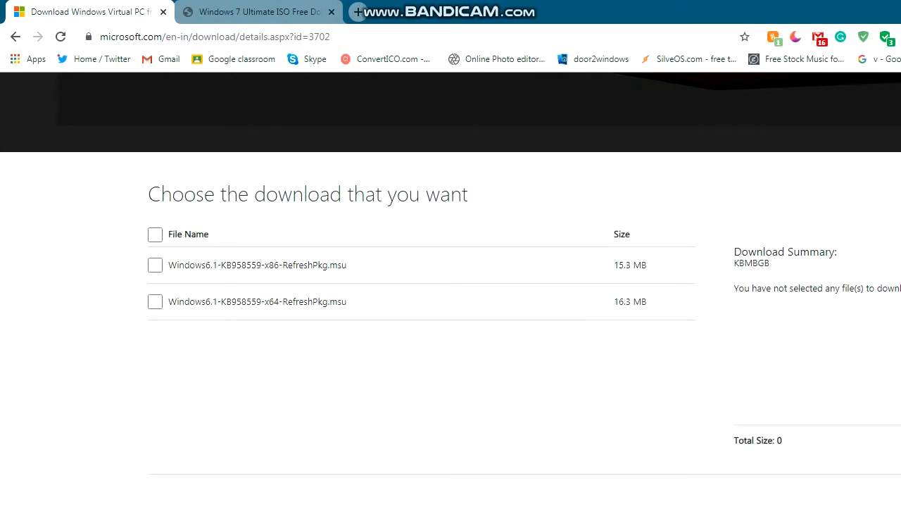
left_click_drag(265, 301, 270, 301)
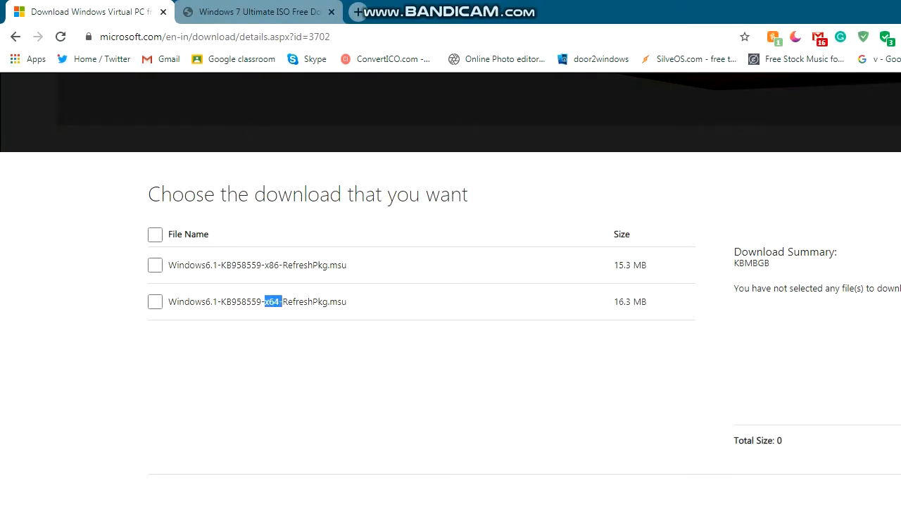
left_click_drag(265, 265, 273, 265)
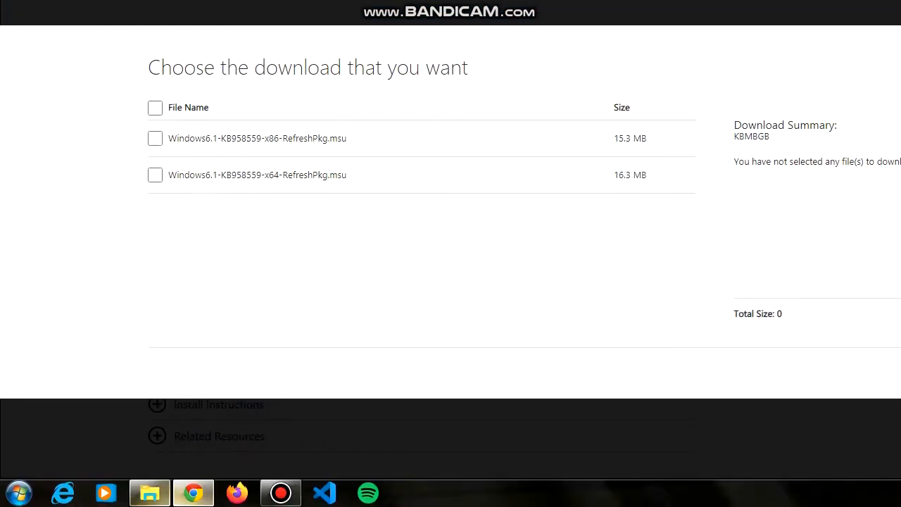
- Confirm in This PC's system properties that the system type is 64-bit, then close it
left_click(150, 493)
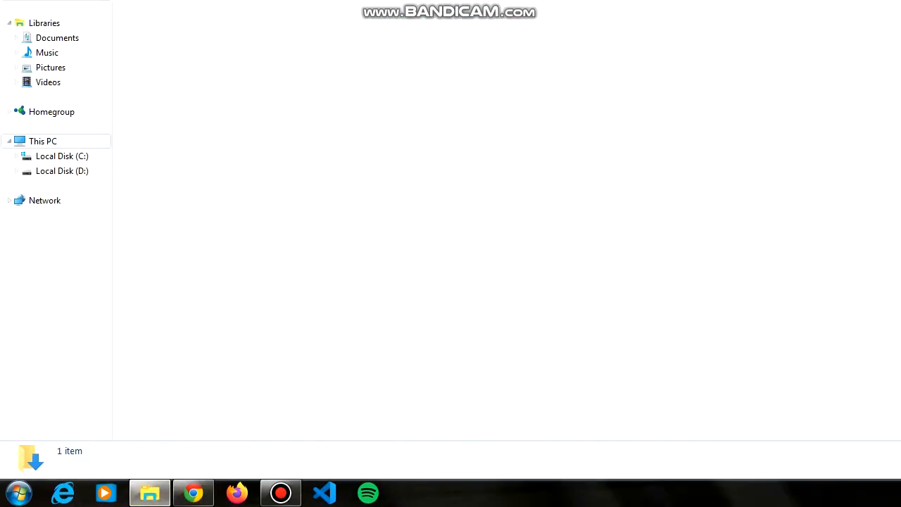
right_click(86, 138)
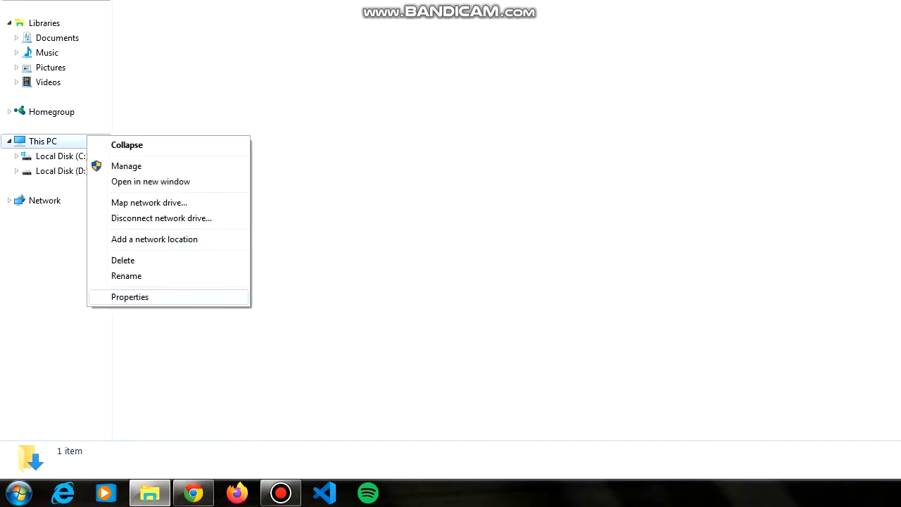
left_click(130, 296)
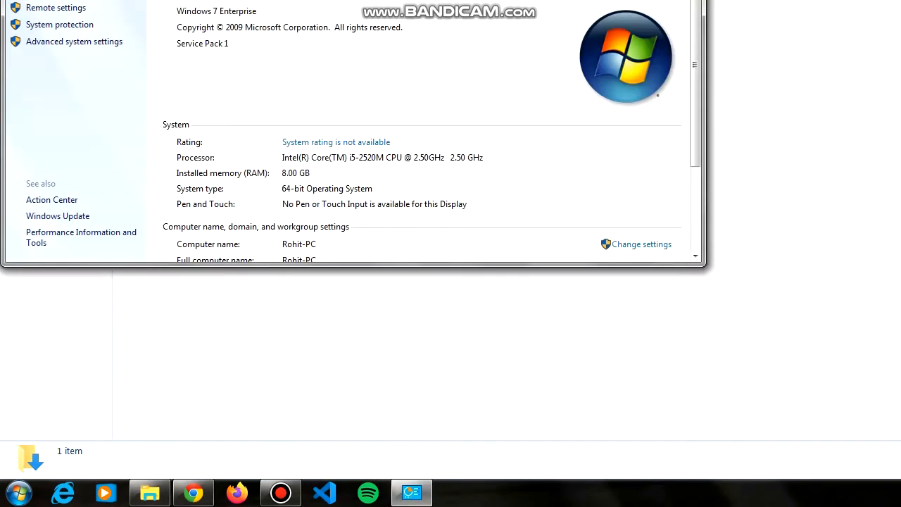
scroll(422, 134, "down", 2)
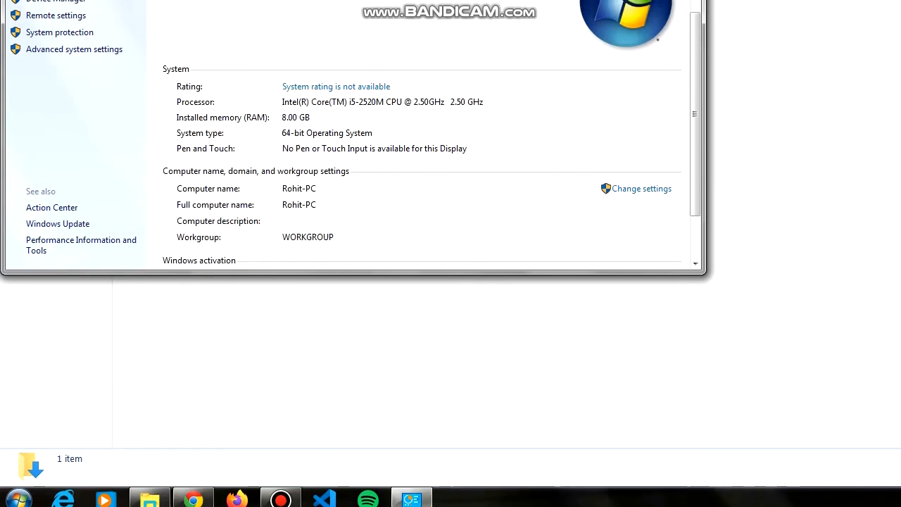
key("alt+F4")
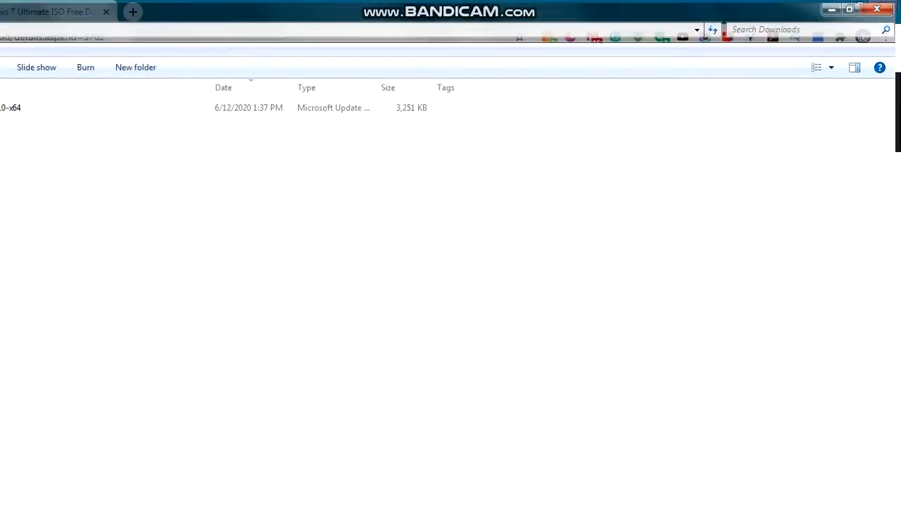
- Start the x64 KB958559 package download, cancel it, and open File Explorer
key("alt+Tab")
left_click(154, 301)
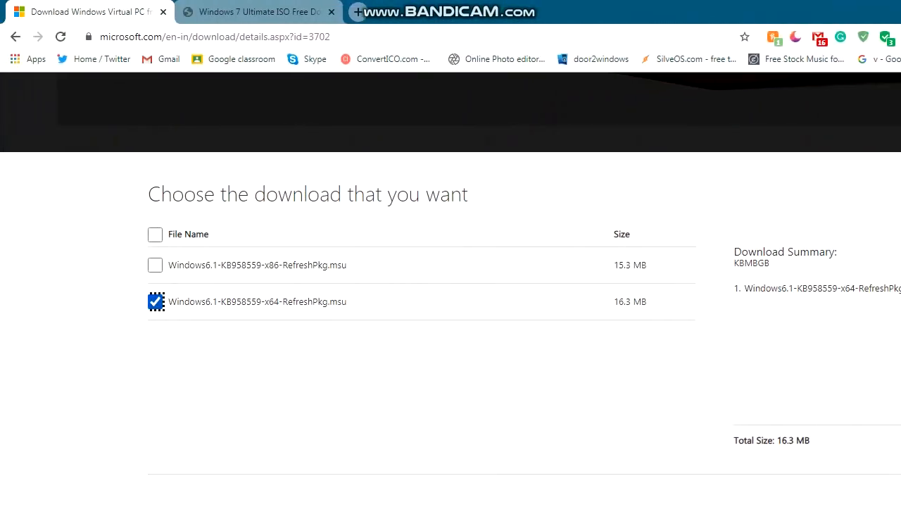
key("Return")
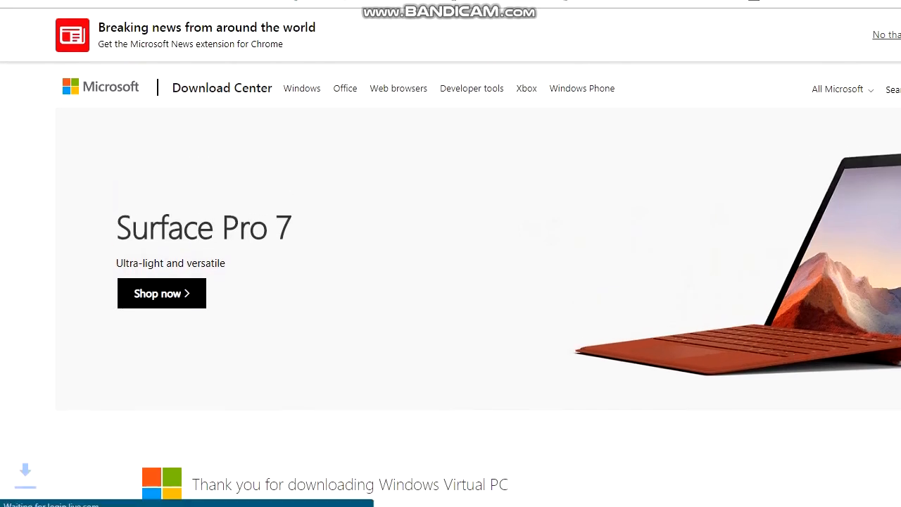
left_click(145, 461)
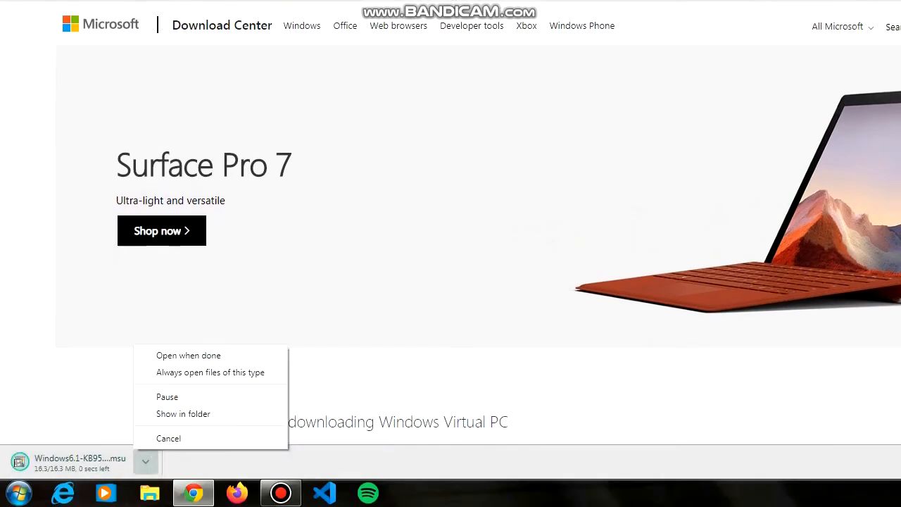
left_click(168, 438)
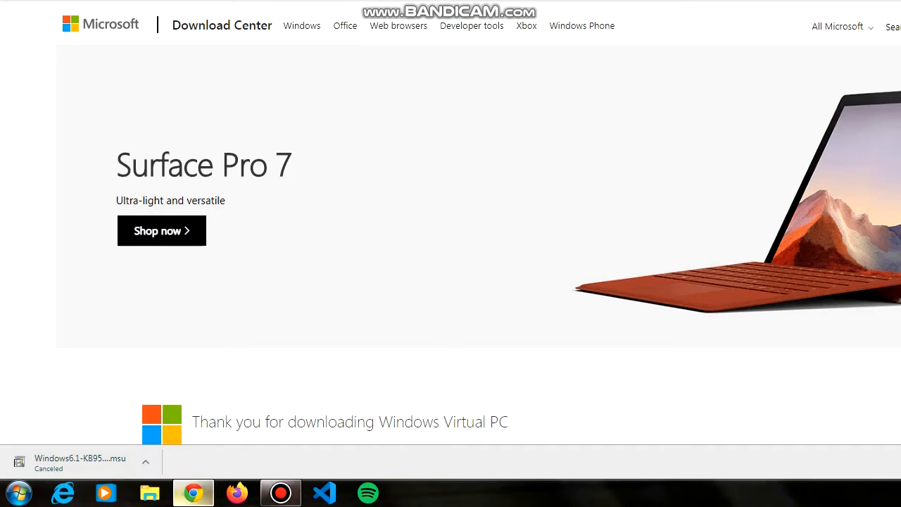
left_click(149, 493)
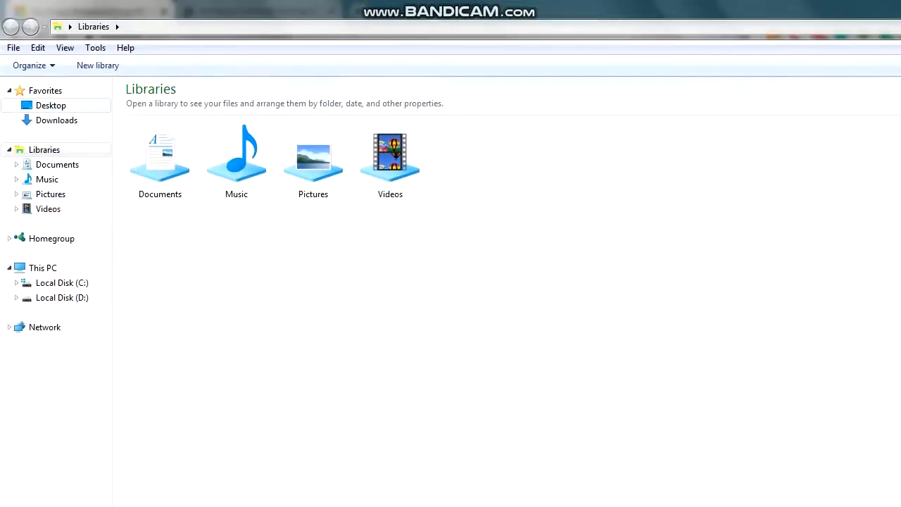
- Run the KB3102810 update from Downloads and dismiss its installer error
left_click(56, 119)
double_click(192, 106)
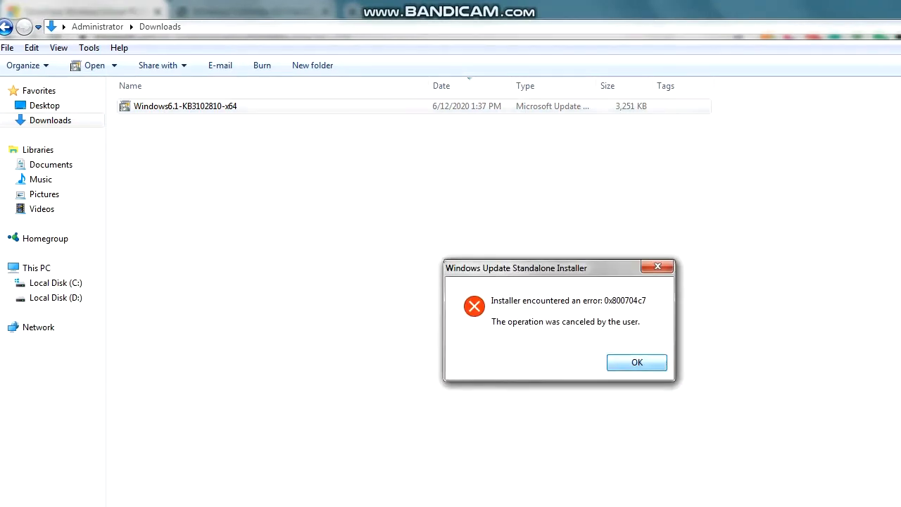
key("Return")
key("ctrl+space")
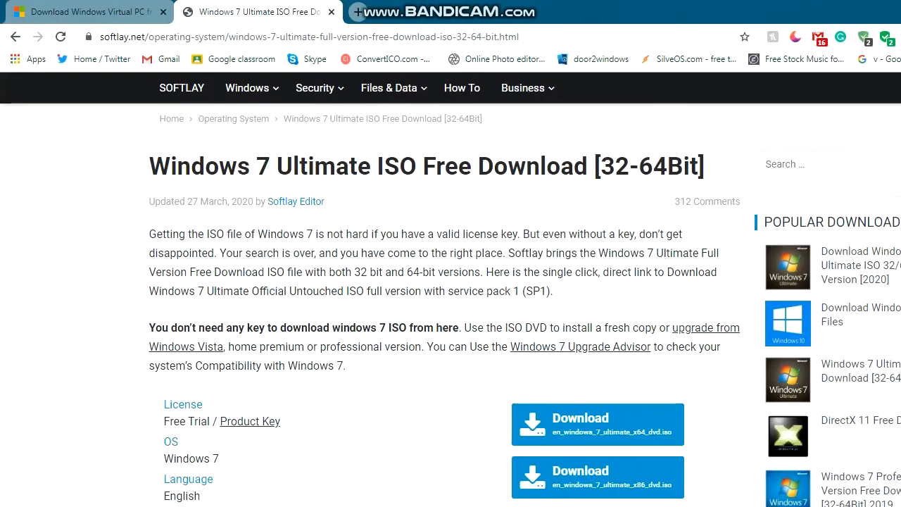
- Start downloading en_windows_7_ultimate_x64_dvd.iso (3.1 GB), cancel it, and open File Explorer
scroll(451, 281, "down", 3)
scroll(451, 281, "up", 2)
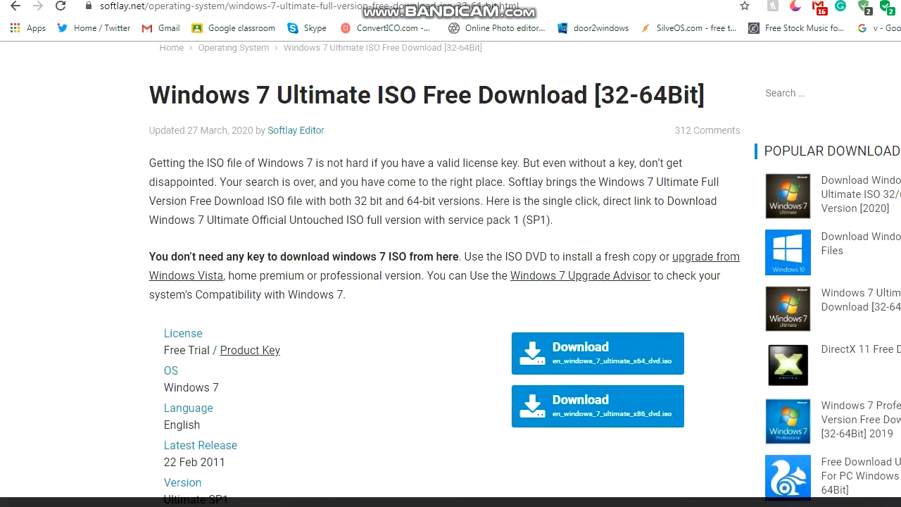
scroll(451, 281, "up", 1)
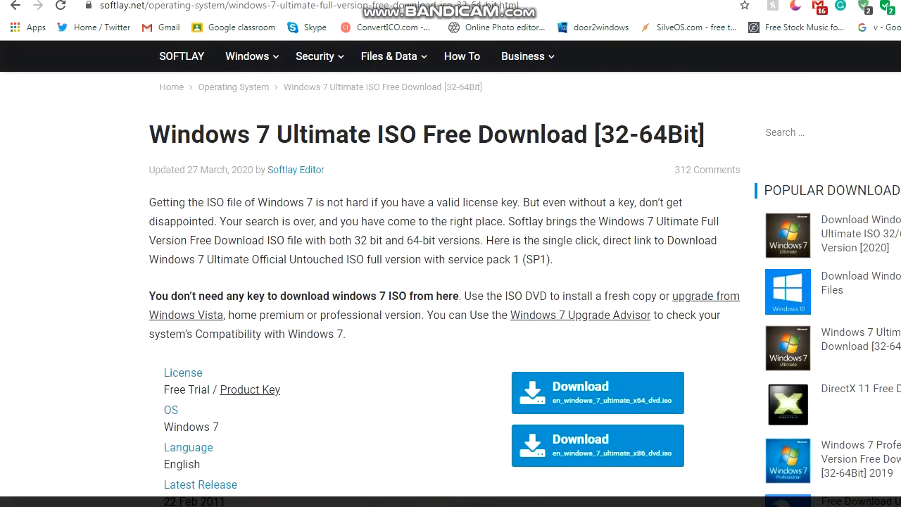
mouse_move(377, 134)
left_mouse_down()
mouse_move(479, 134)
mouse_move(380, 134)
left_mouse_up()
scroll(451, 281, "down", 4)
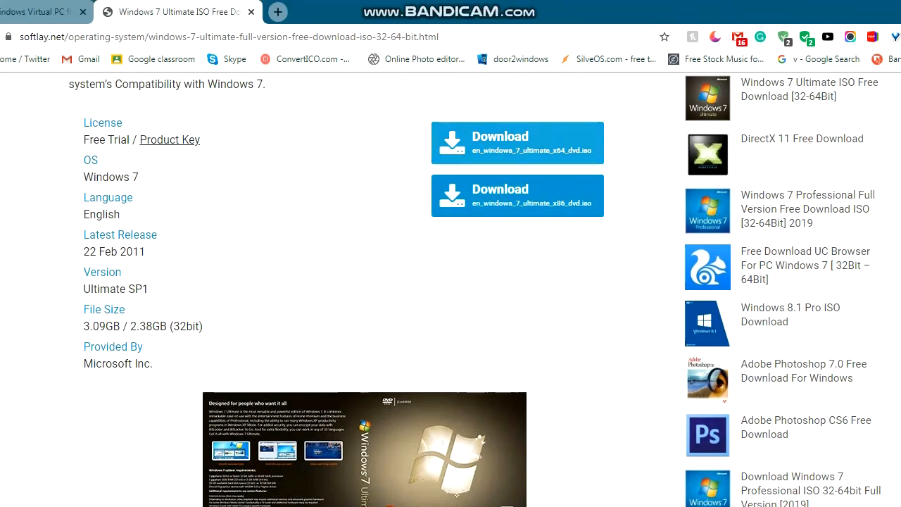
left_click(518, 196)
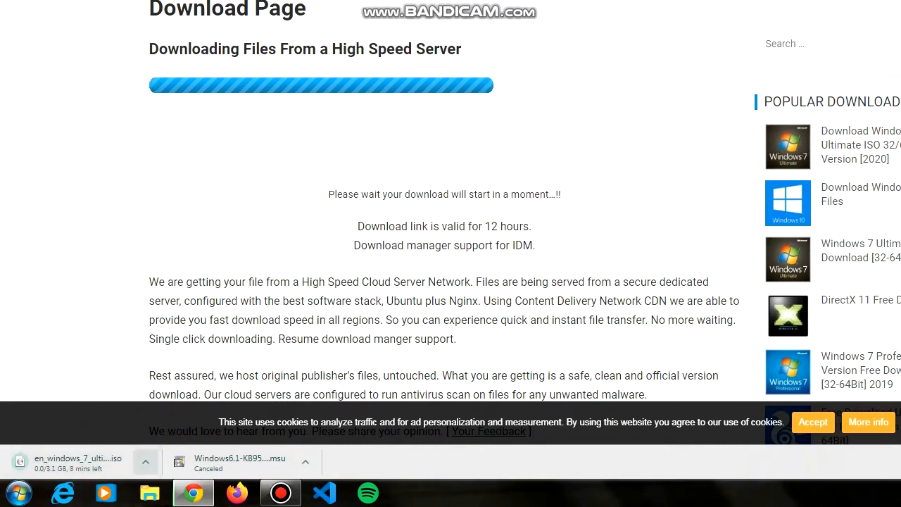
left_click(145, 461)
left_click(168, 438)
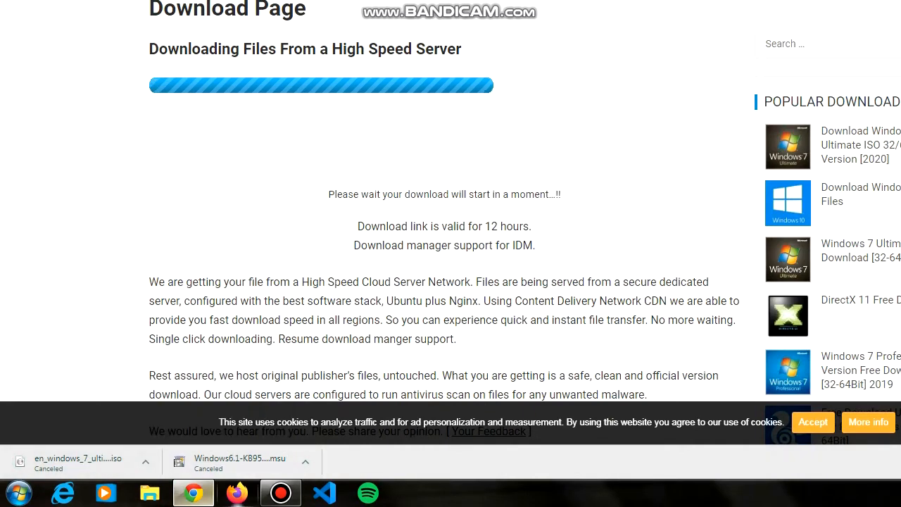
left_click(150, 492)
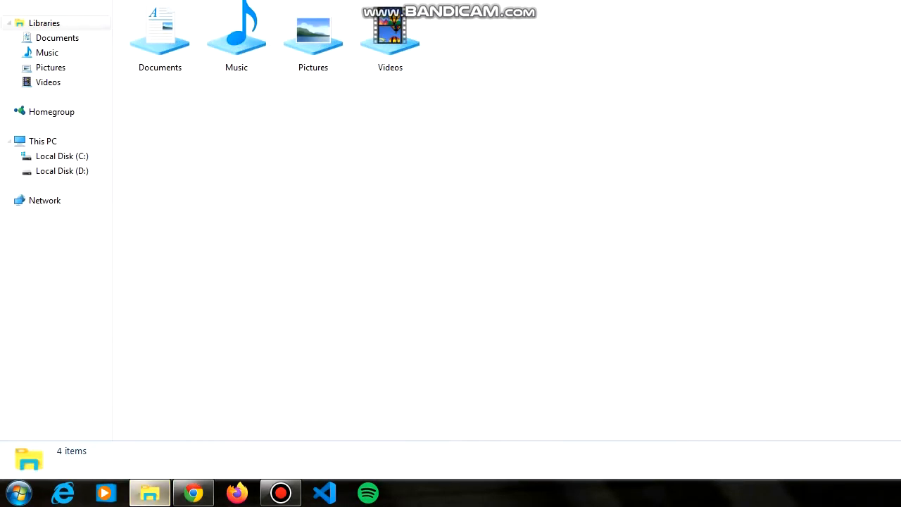
- Find the en_windows_7_ultimate_x86_dvd image under D:\SRXOXO\virtual machine\win 7\disc image, then close Explorer
left_click(62, 209)
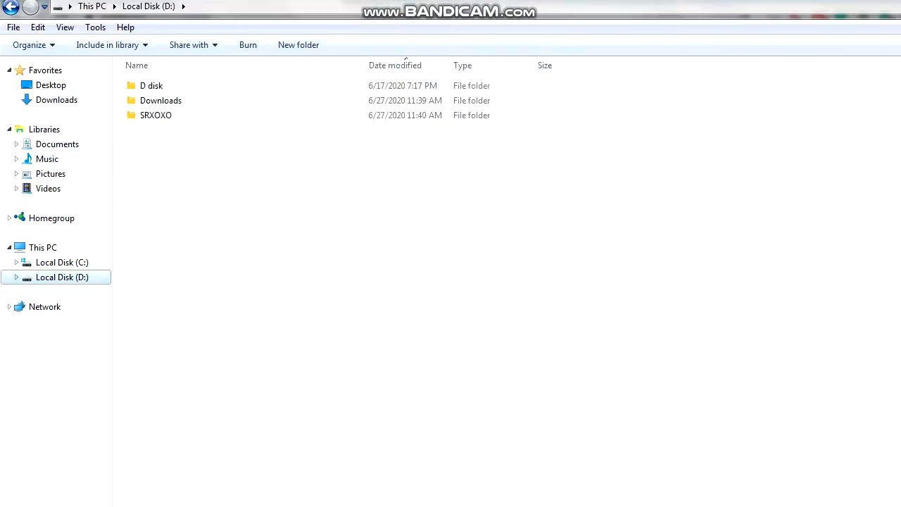
double_click(155, 128)
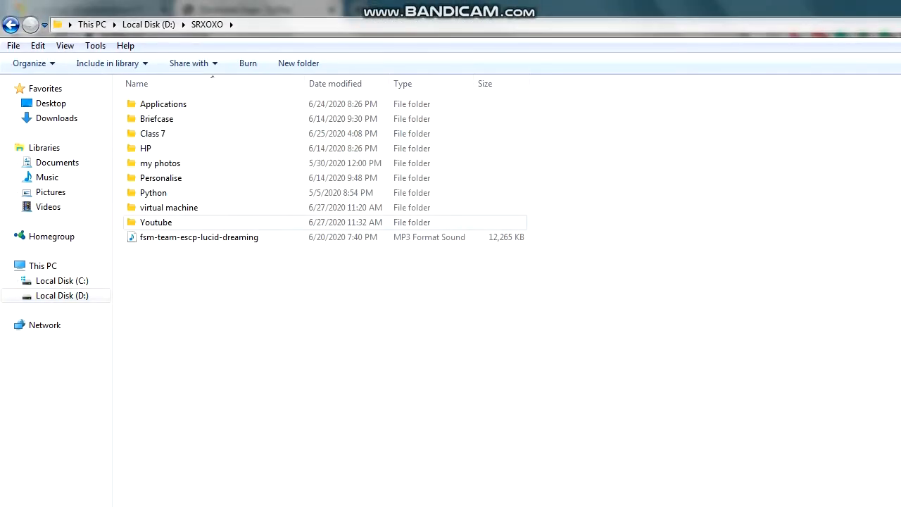
double_click(169, 207)
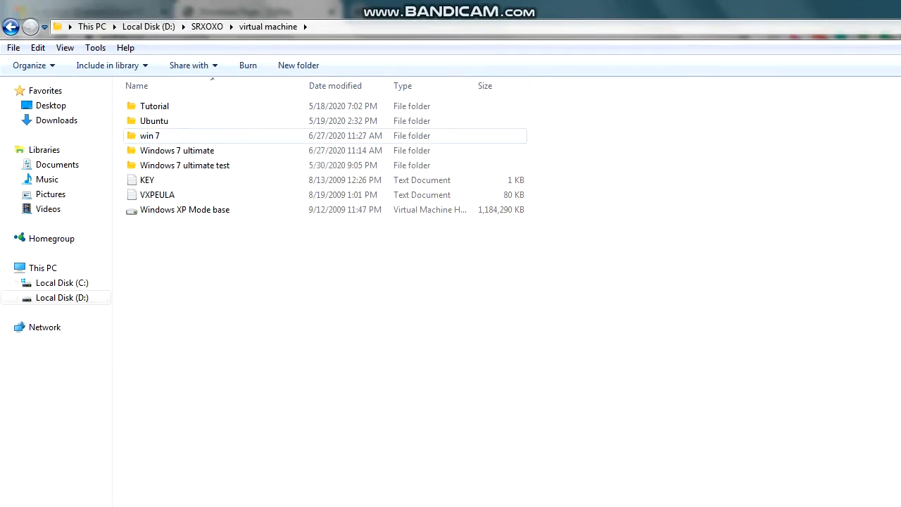
double_click(150, 135)
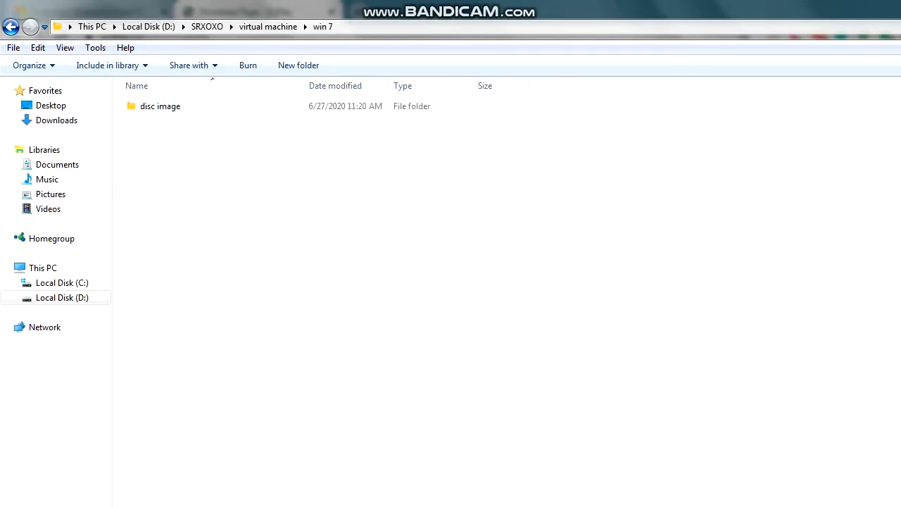
double_click(158, 105)
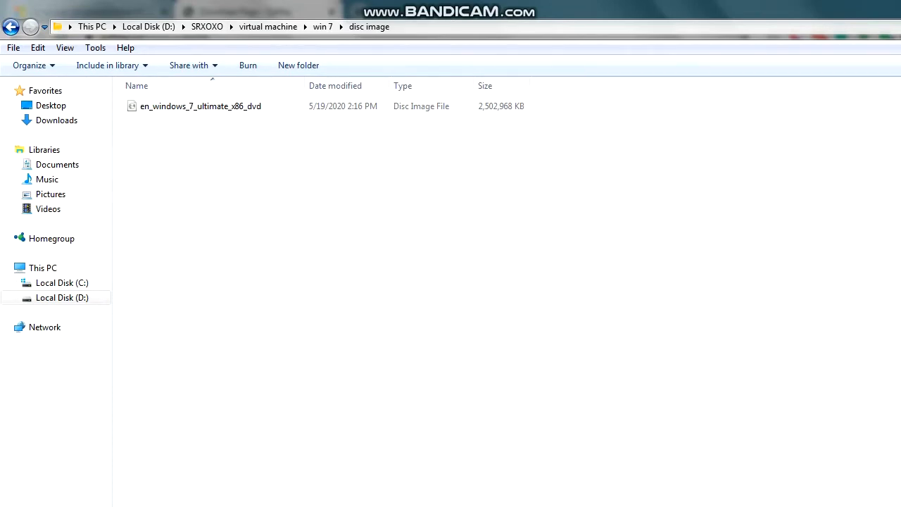
left_click(322, 27)
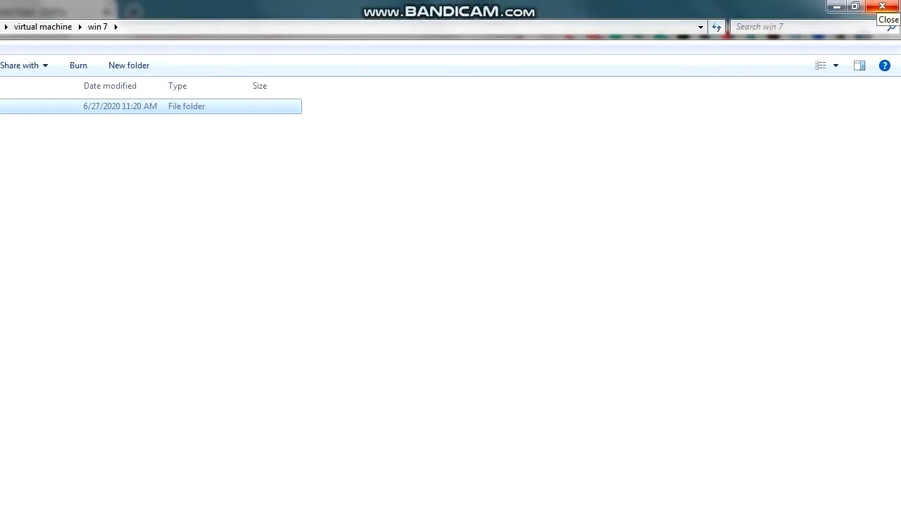
left_click(883, 6)
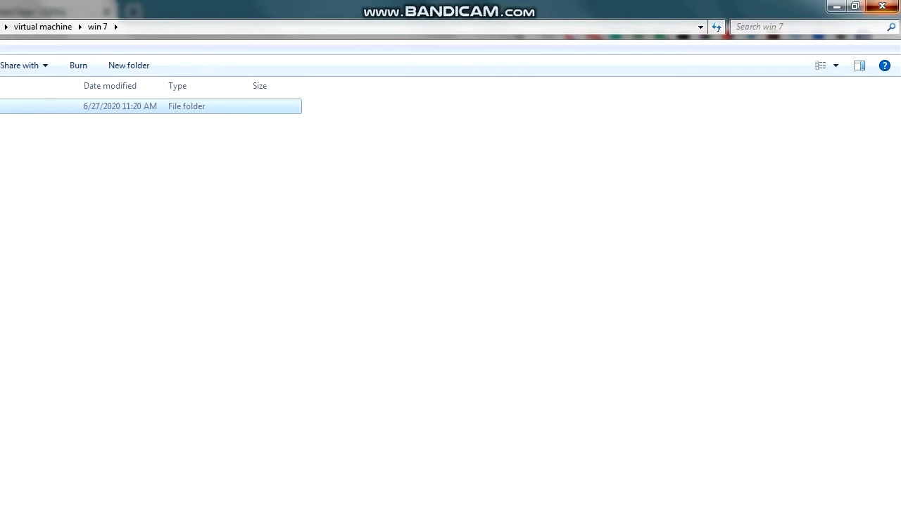
left_click(19, 493)
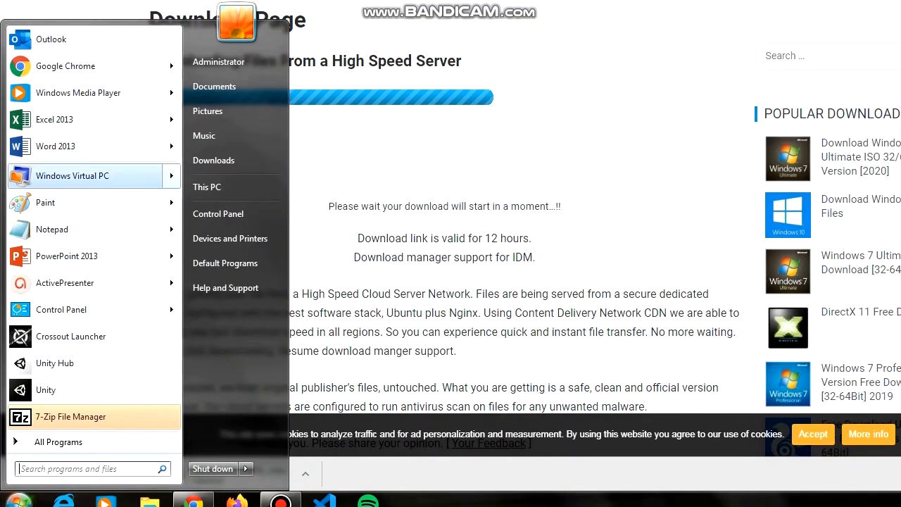
- Open Windows Virtual PC's Virtual Machines folder from All Programs and begin creating a virtual machine
mouse_move(106, 164)
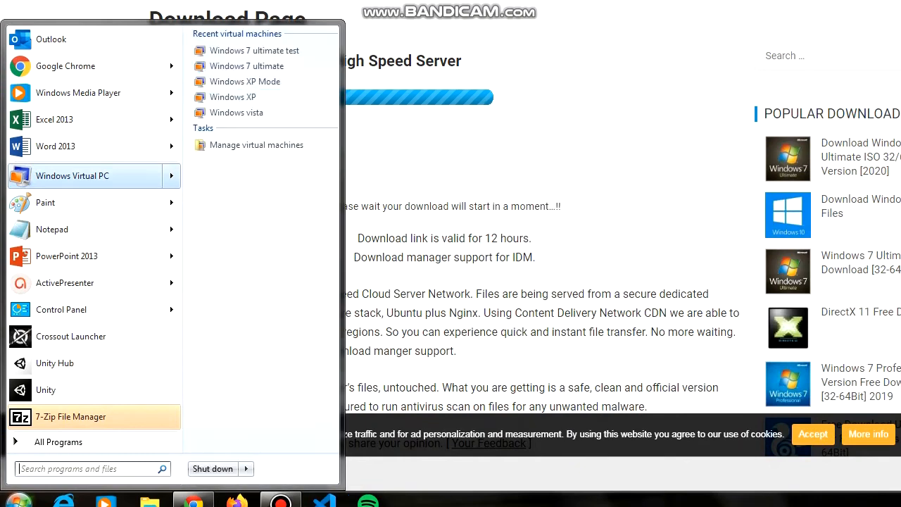
left_click(58, 441)
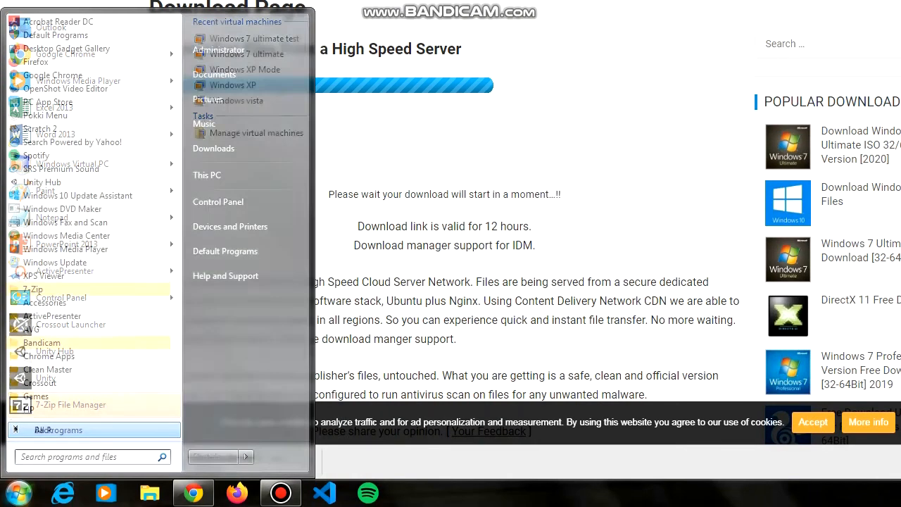
scroll(88, 316, "down", 1)
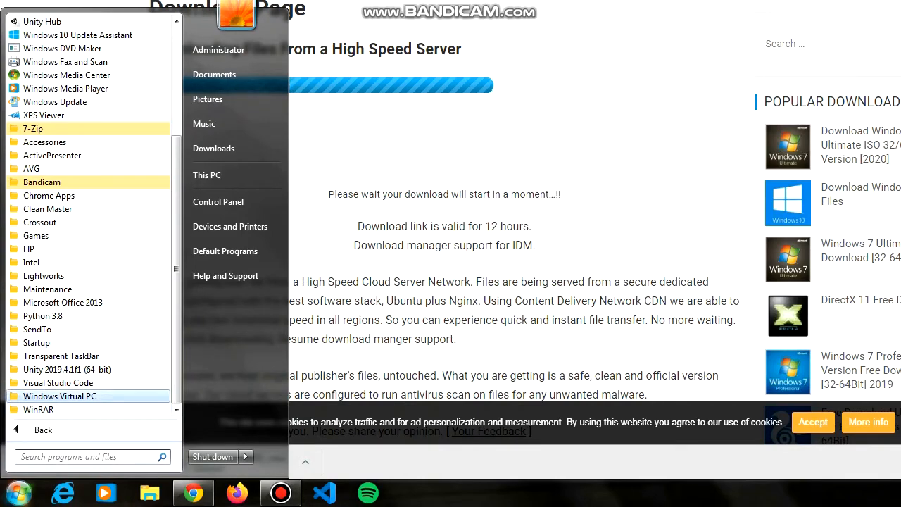
left_click(60, 396)
left_click(63, 388)
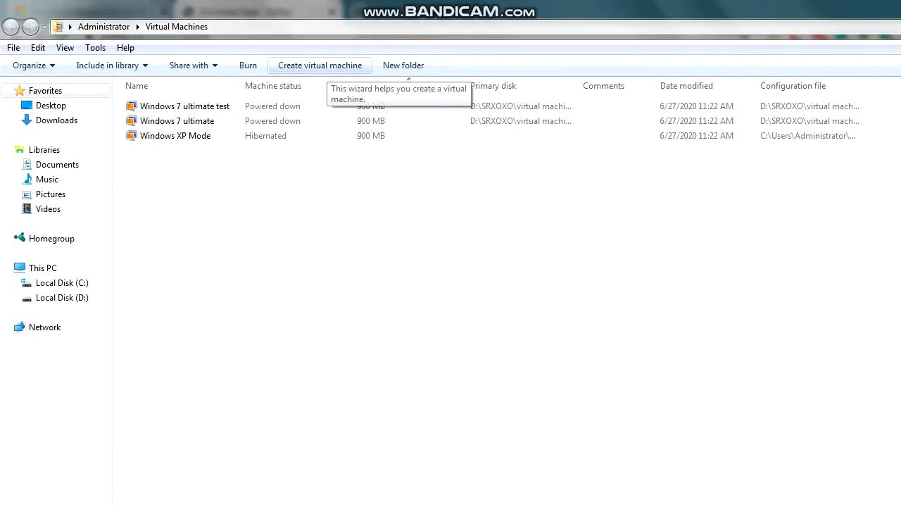
left_click(320, 65)
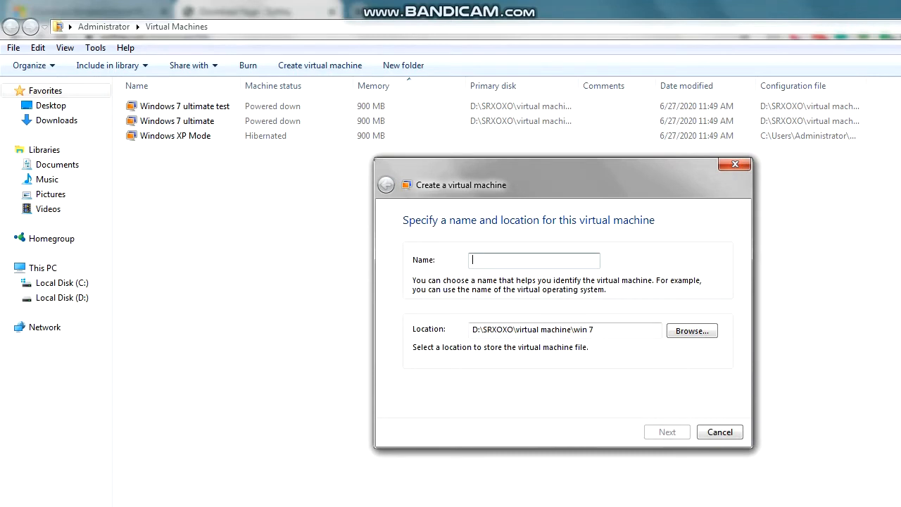
- Name the machine win7 and store it in D:\SRXOXO\virtual machine\win 7
type("win7")
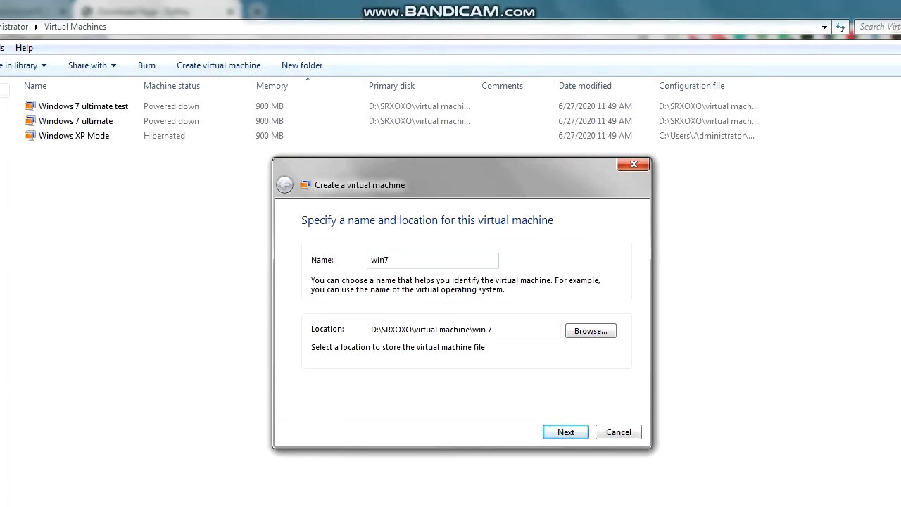
left_click(591, 330)
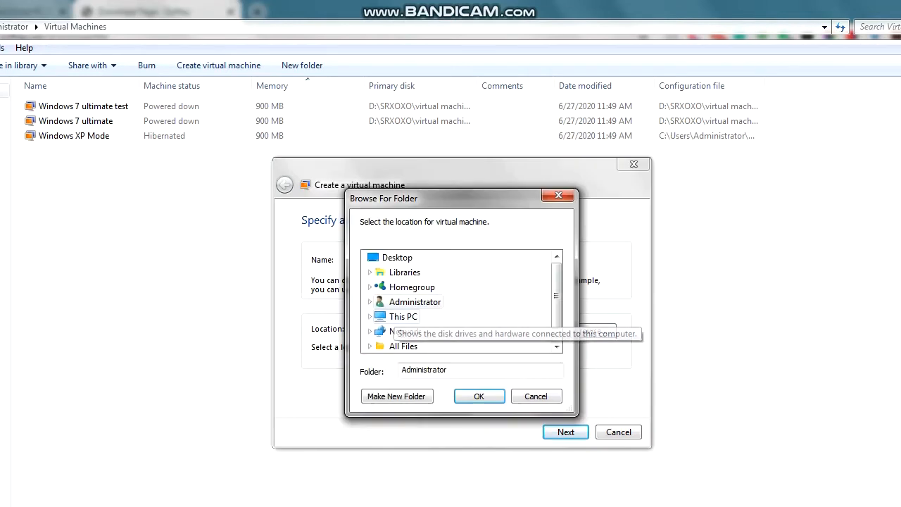
left_click(369, 316)
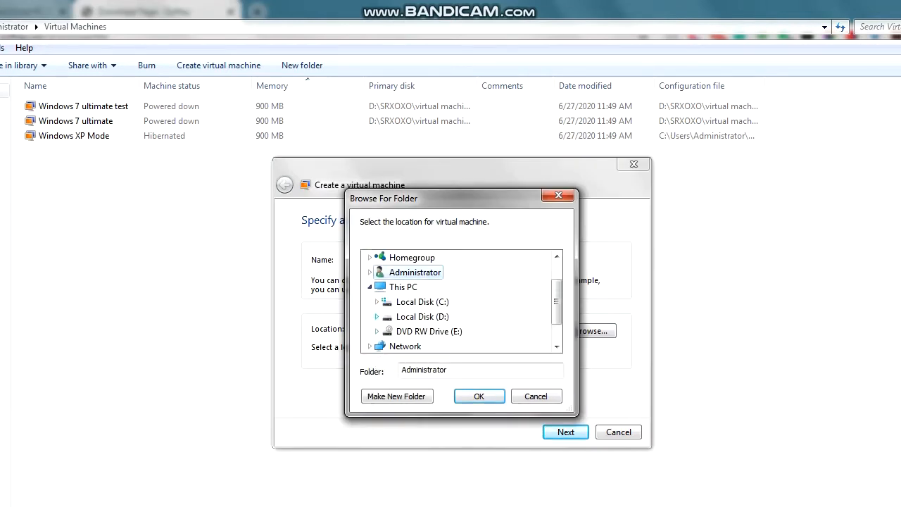
left_click(376, 316)
left_click(384, 331)
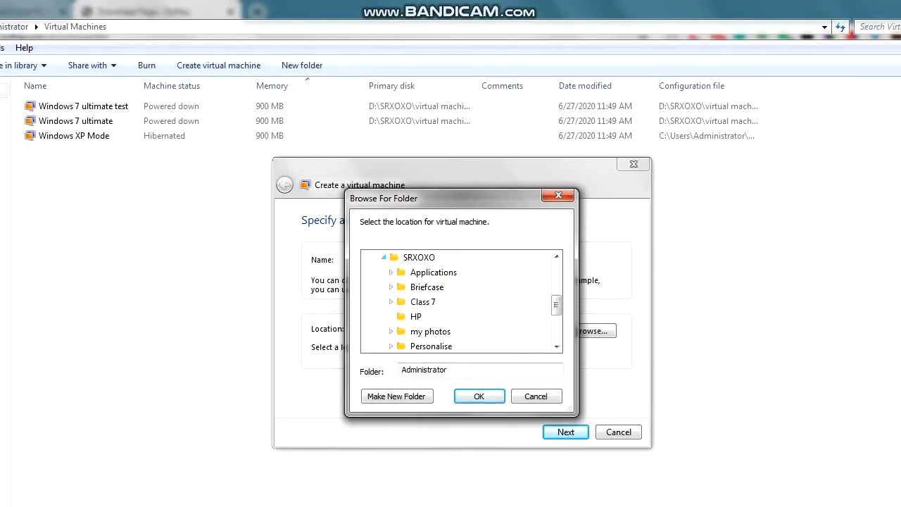
scroll(422, 310, "down", 3)
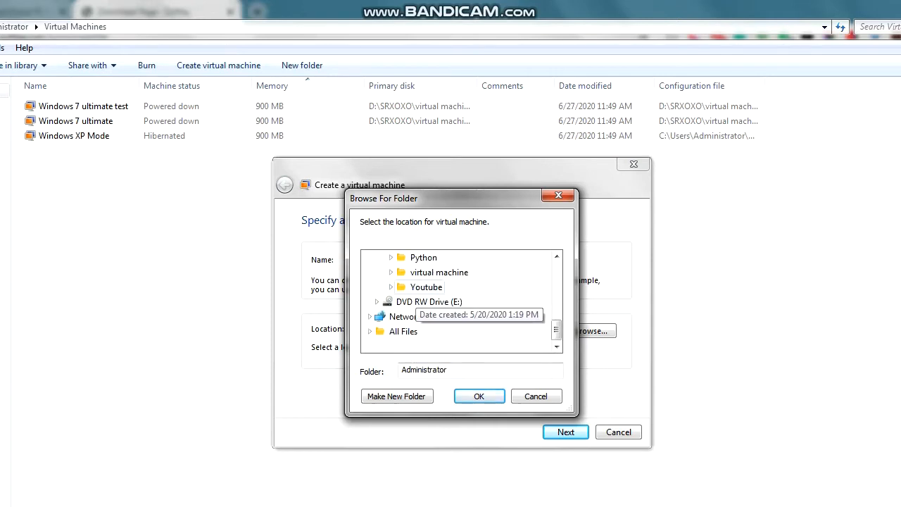
left_click(391, 272)
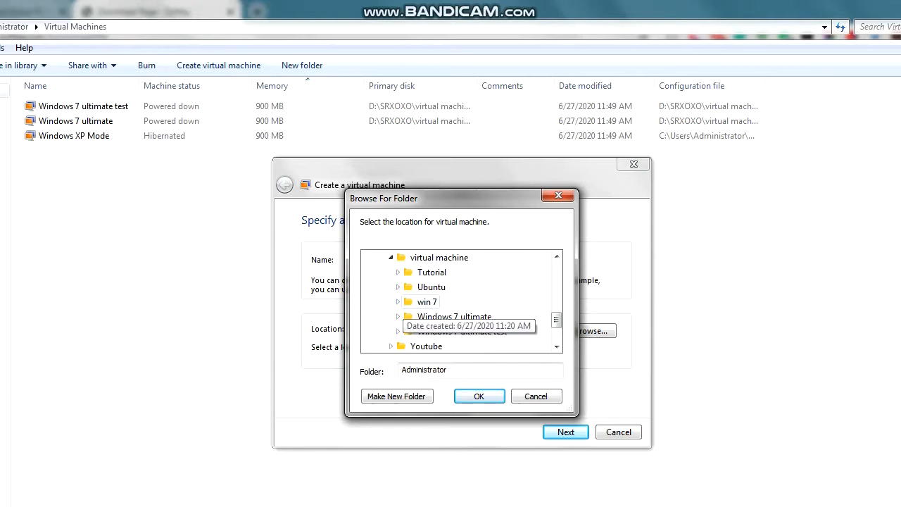
left_click(426, 302)
key("Left")
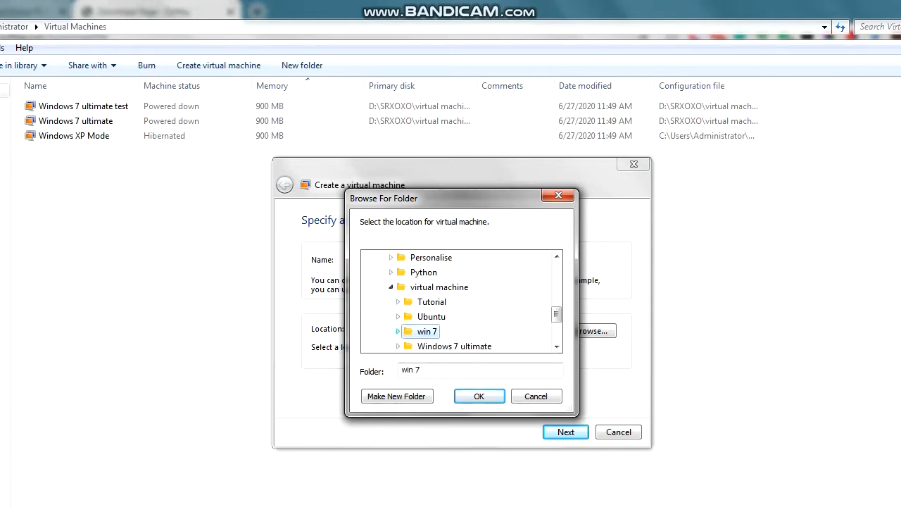
key("Return")
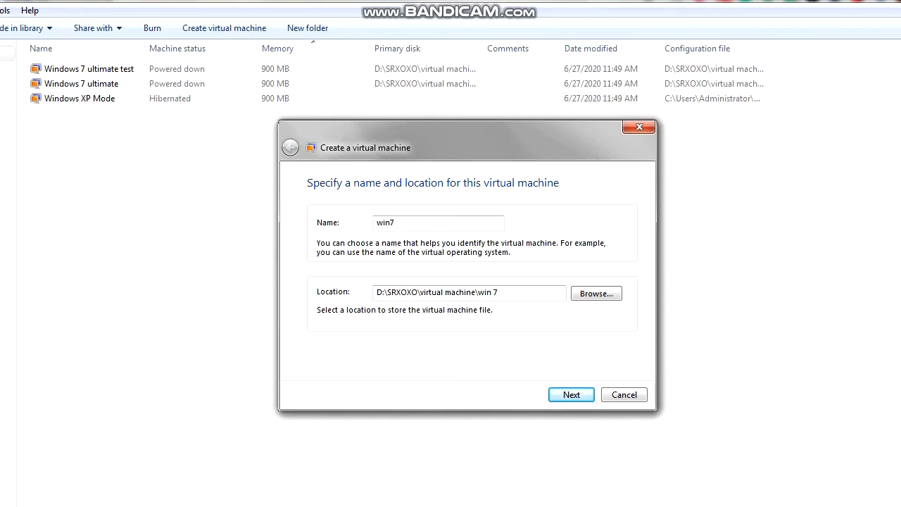
key("Return")
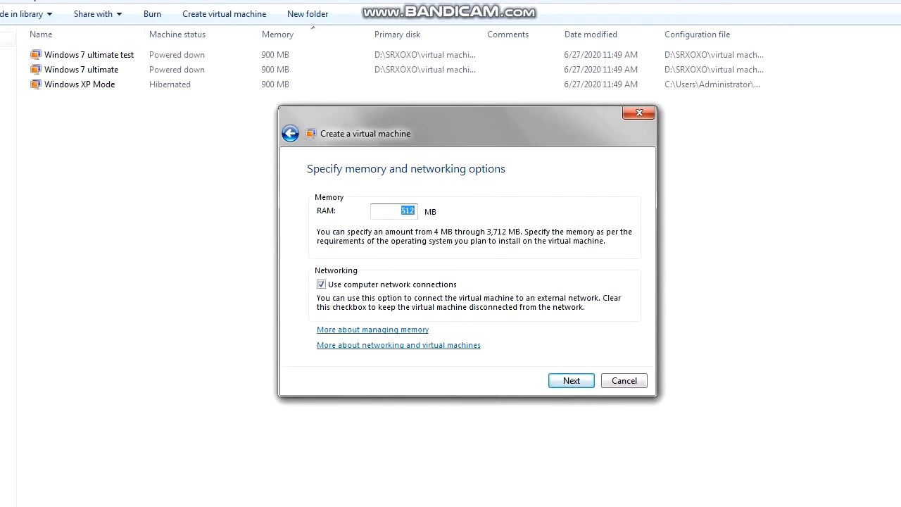
- Give win7 900 MB of memory and create it with a dynamically expanding virtual hard disk
key("BackSpace")
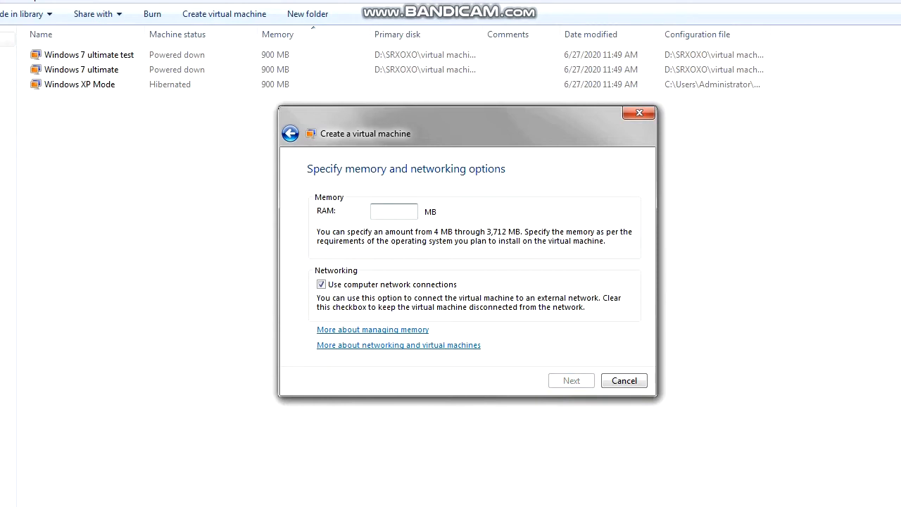
type("900")
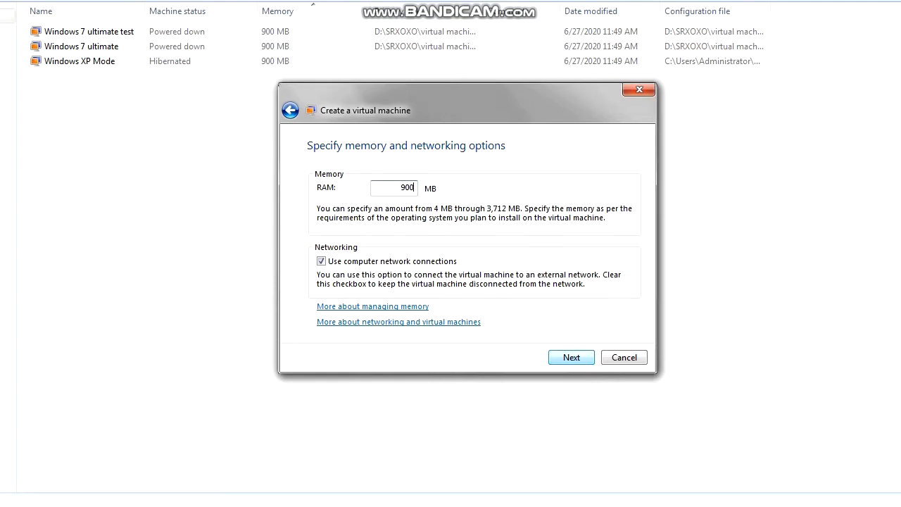
key("Return")
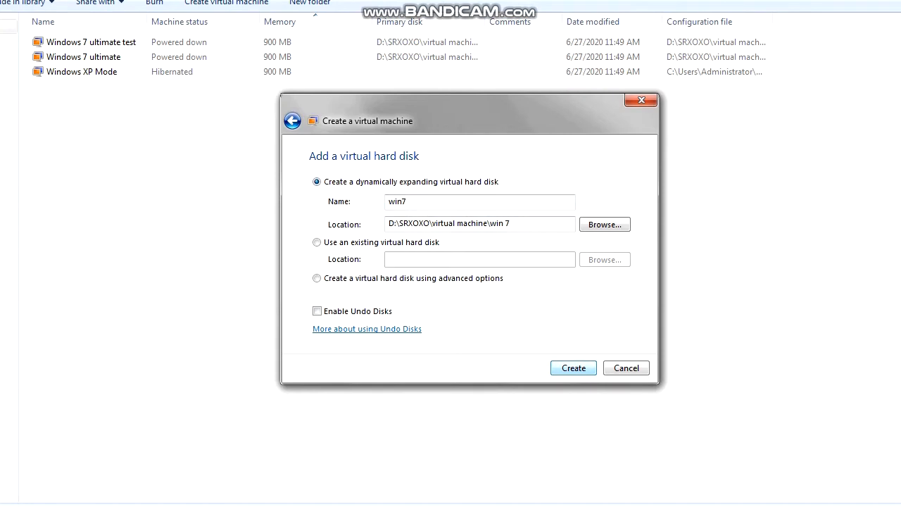
key("Return")
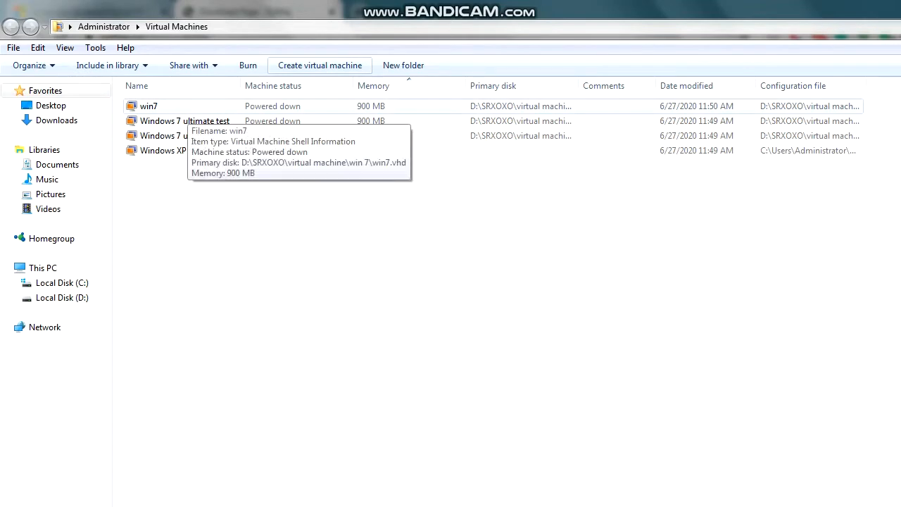
- Open win7's settings, review its Name and Memory, and show the DVD Drive page
left_click(184, 107)
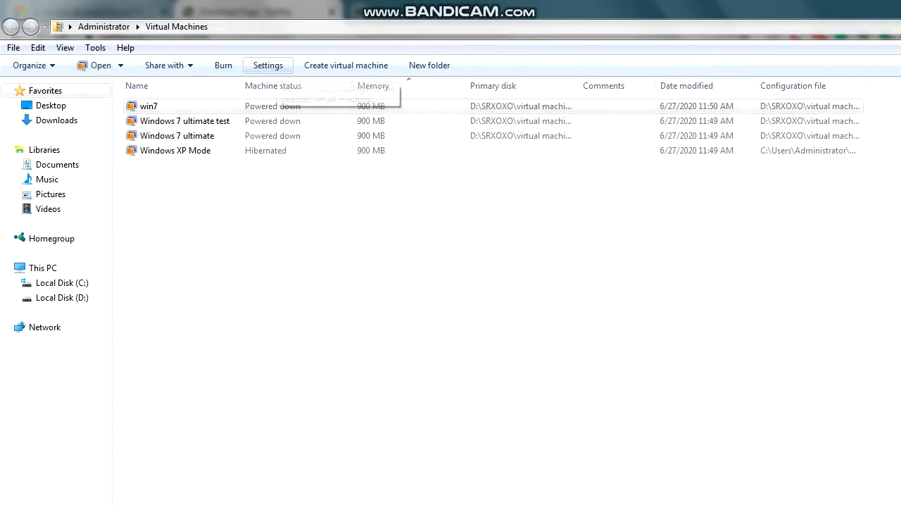
left_click(268, 65)
left_click(358, 199)
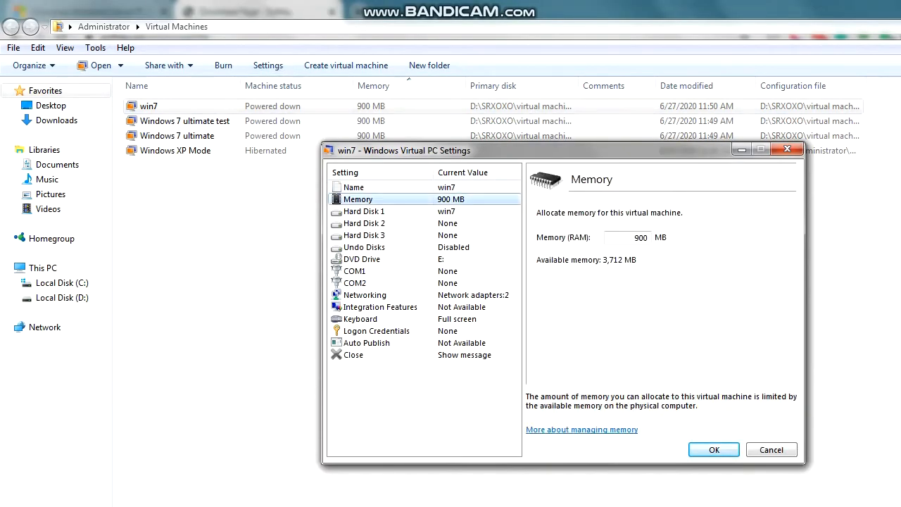
left_click(353, 187)
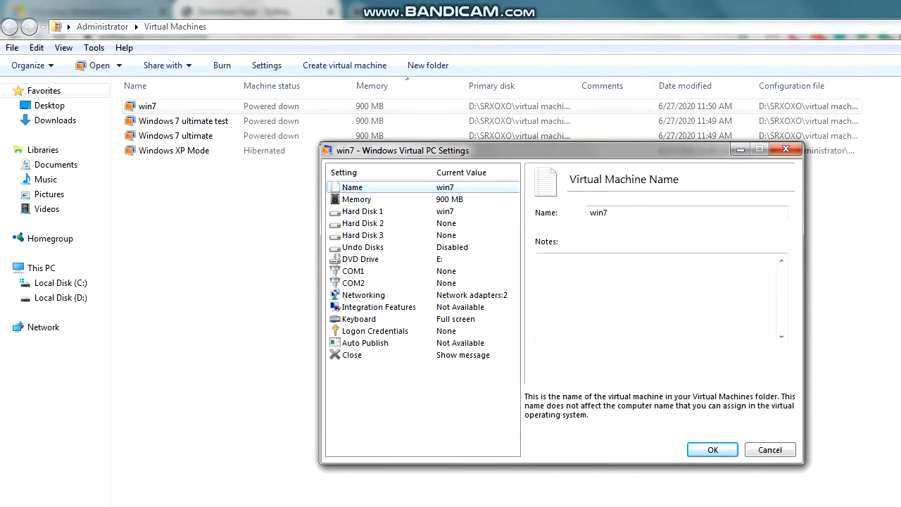
left_click(356, 199)
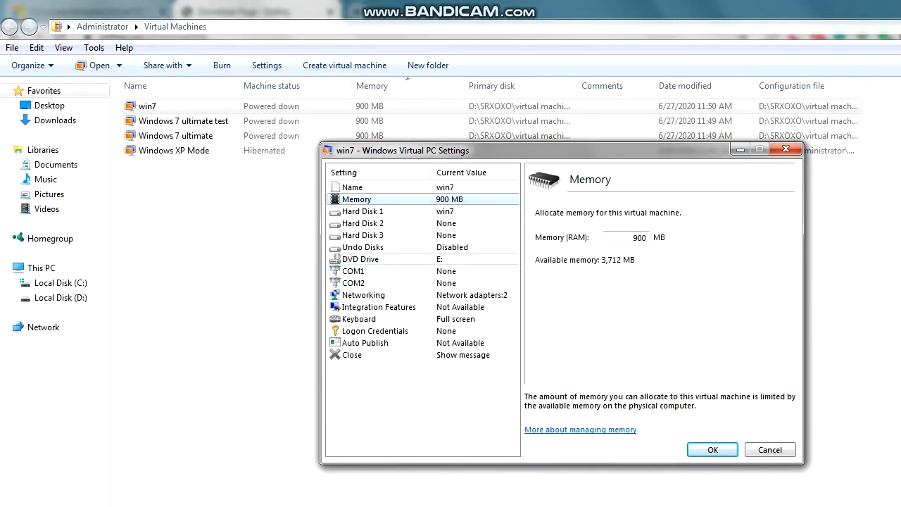
left_click(360, 259)
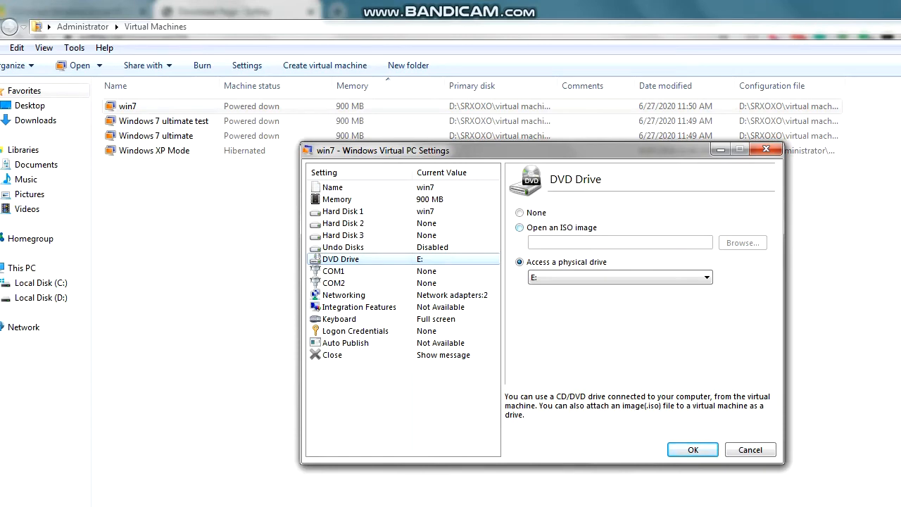
- Point win7's DVD drive to en_windows_7_ultimate_x86_dvd in D:\SRXOXO\virtual machine\win 7\disc image
left_click(520, 228)
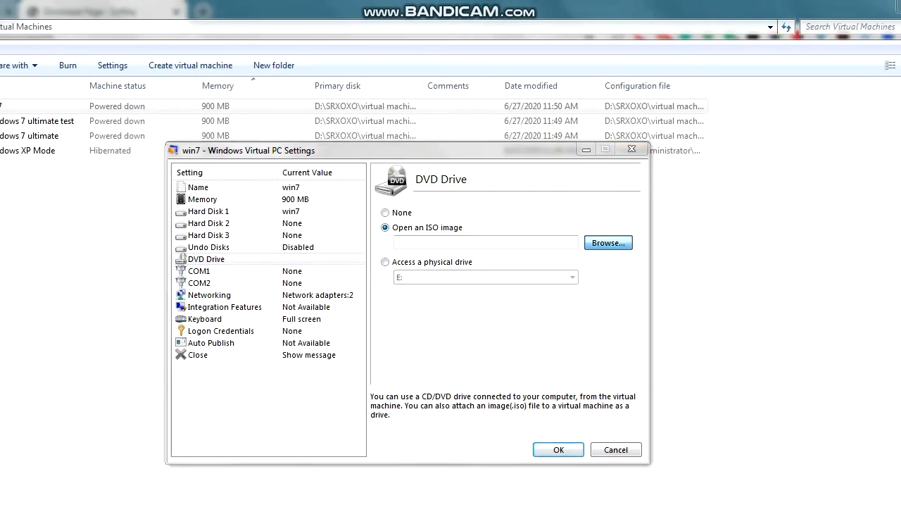
left_click(609, 243)
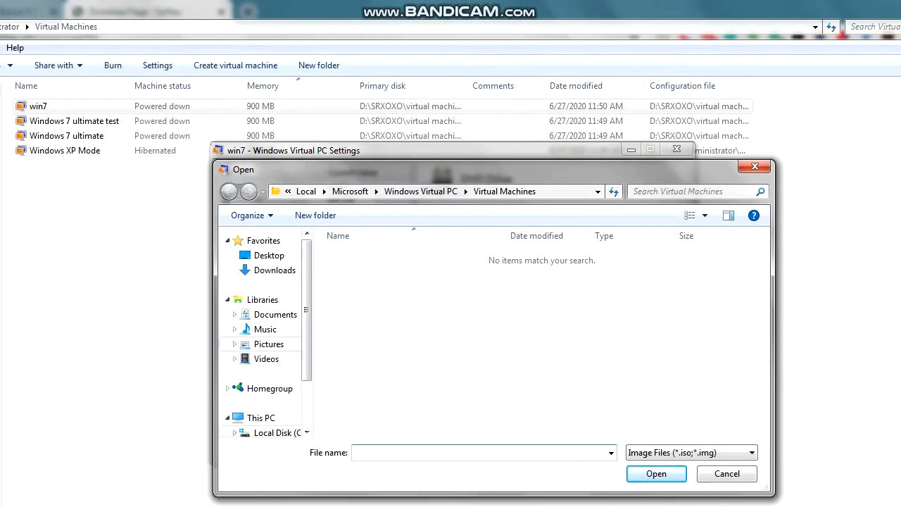
scroll(264, 330, "down", 2)
left_click(278, 397)
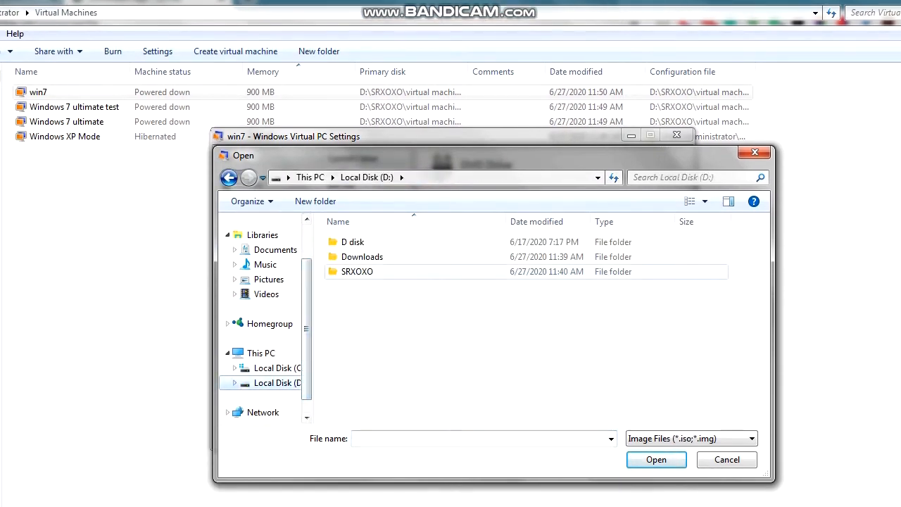
double_click(357, 271)
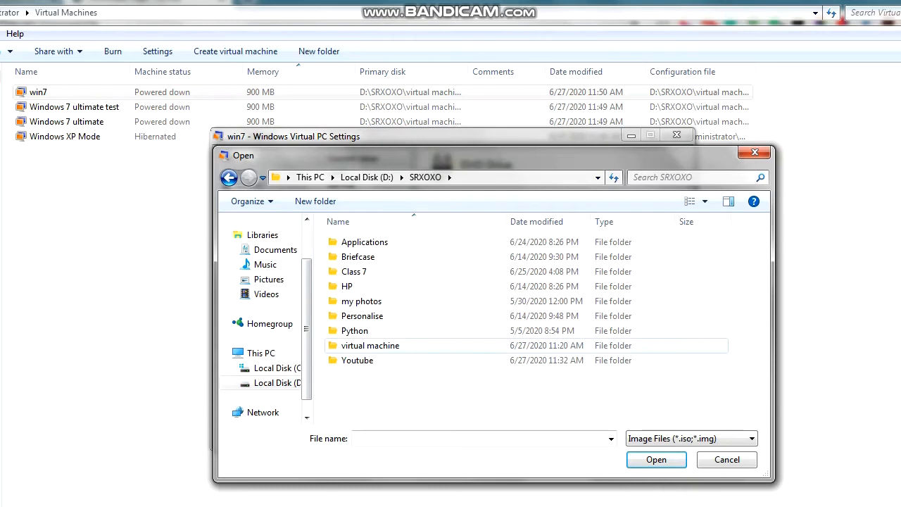
double_click(370, 345)
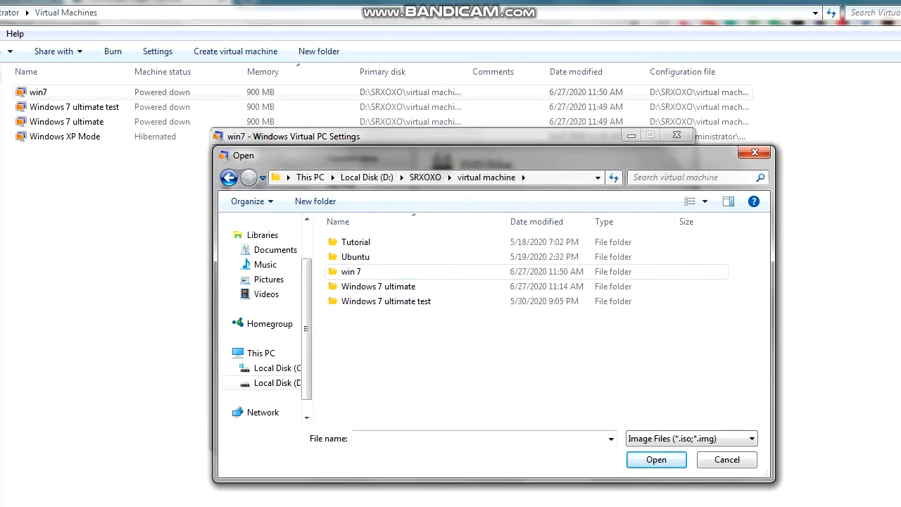
double_click(351, 271)
double_click(359, 241)
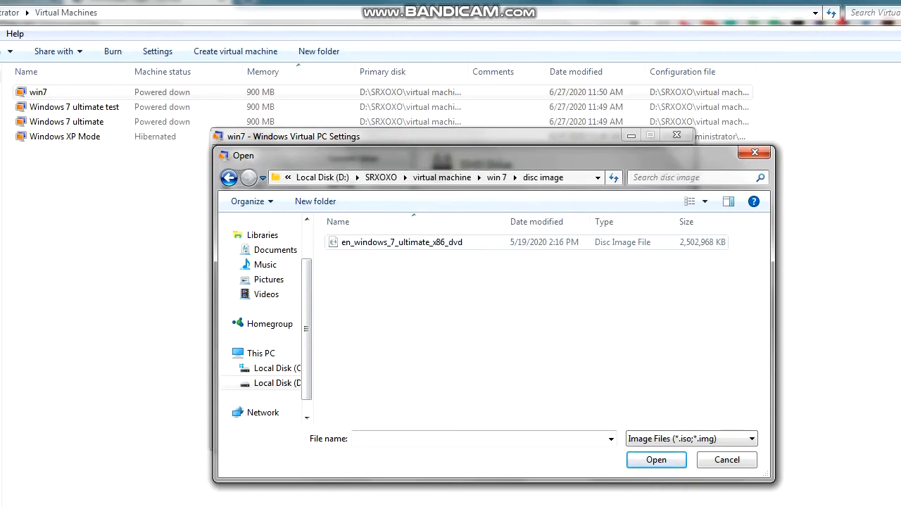
left_click(401, 241)
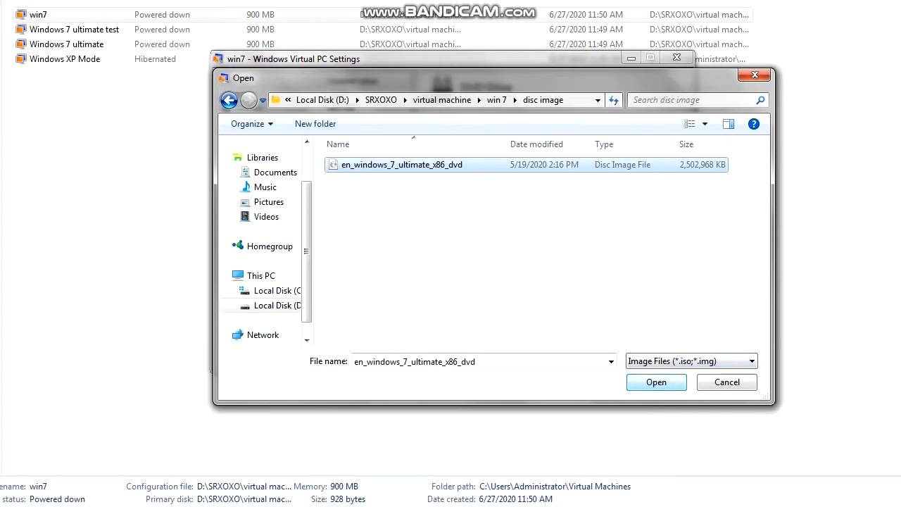
key("Return")
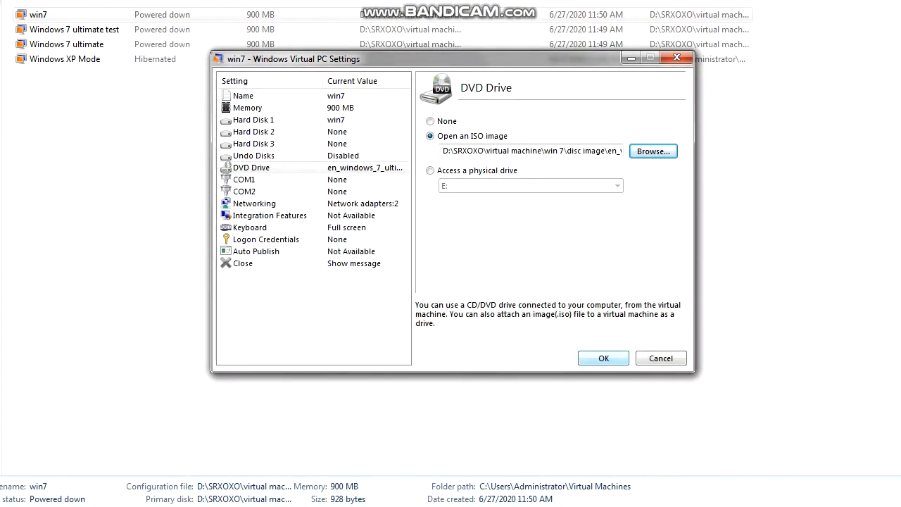
- Save the win7 settings and start the virtual machine
key("Return")
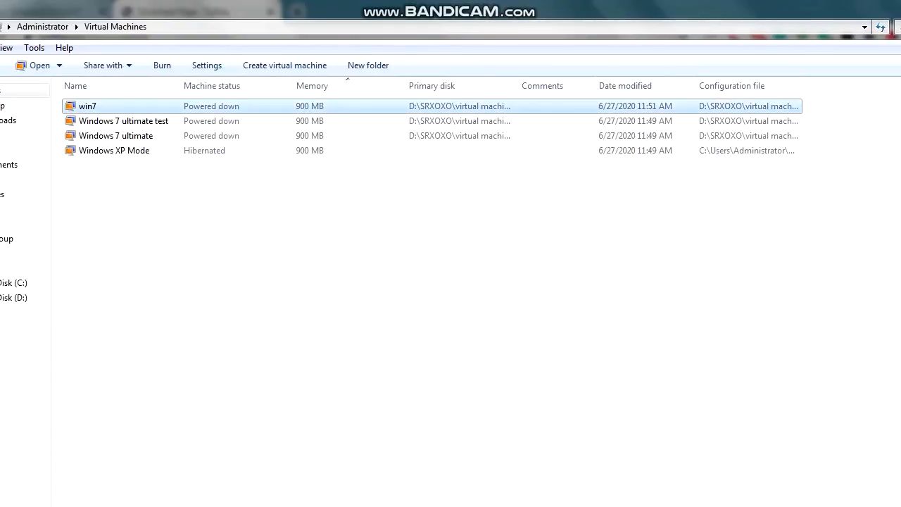
key("Return")
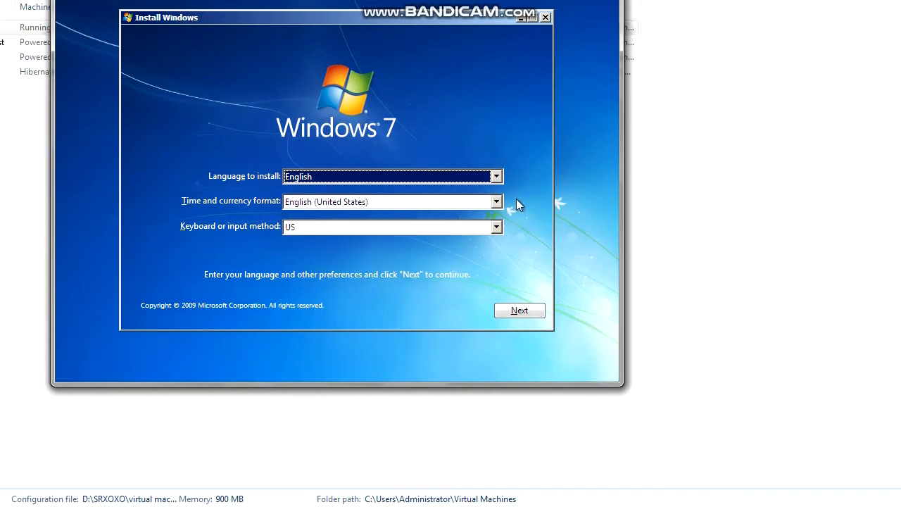
- Set the time and currency format to Hindi (India) and continue setup
left_click(496, 202)
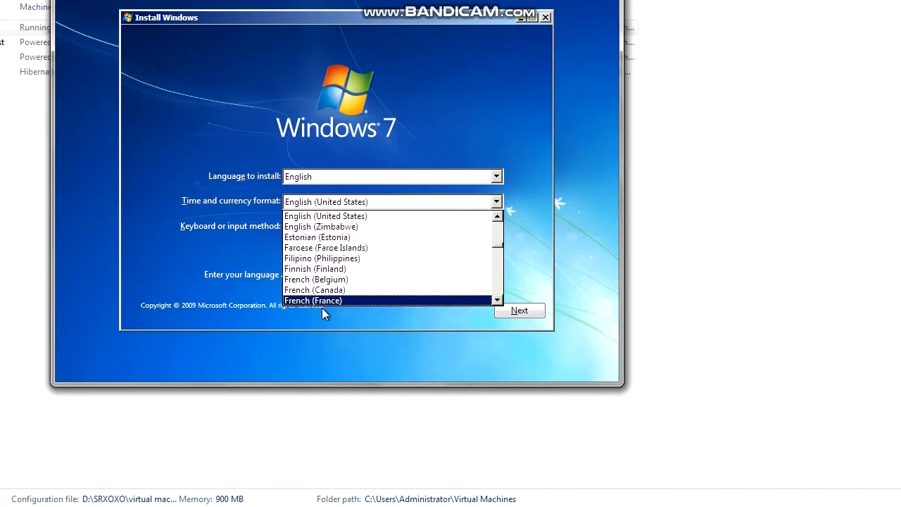
left_click_drag(497, 248, 495, 295)
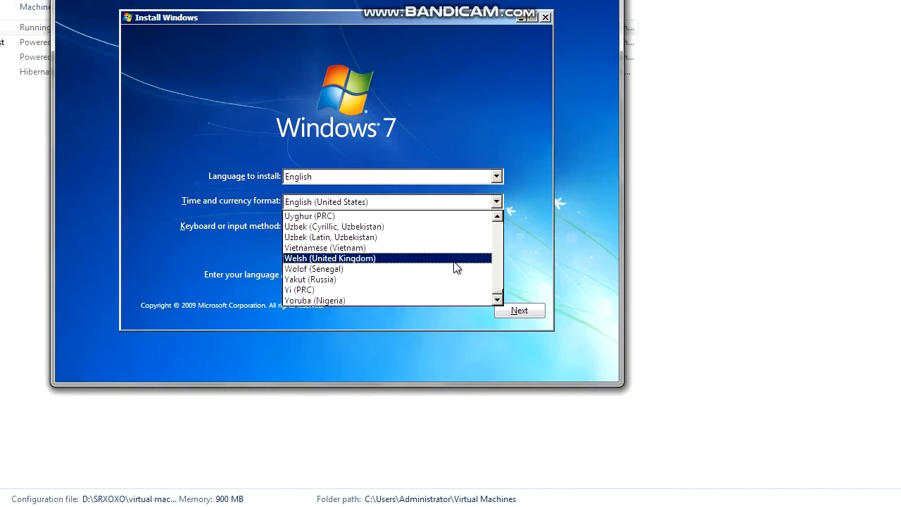
scroll(493, 285, "up", 3)
key("i")
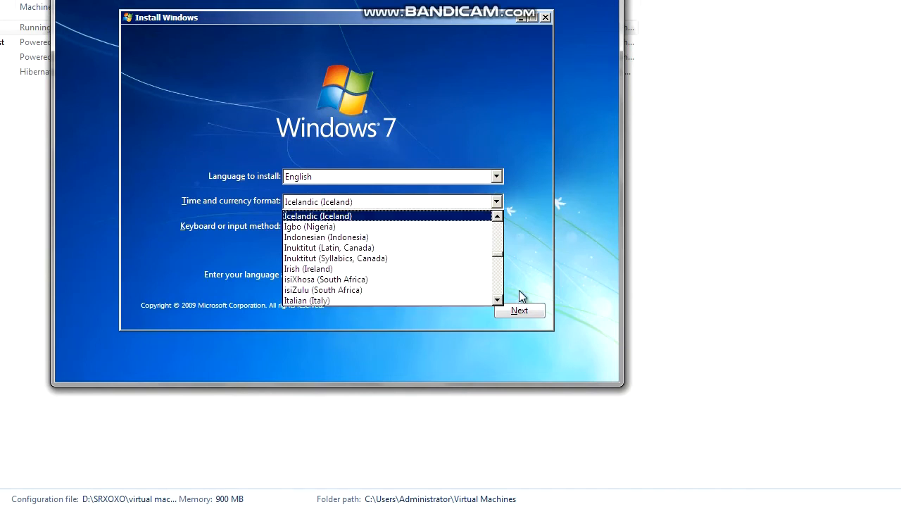
left_click_drag(498, 256, 497, 253)
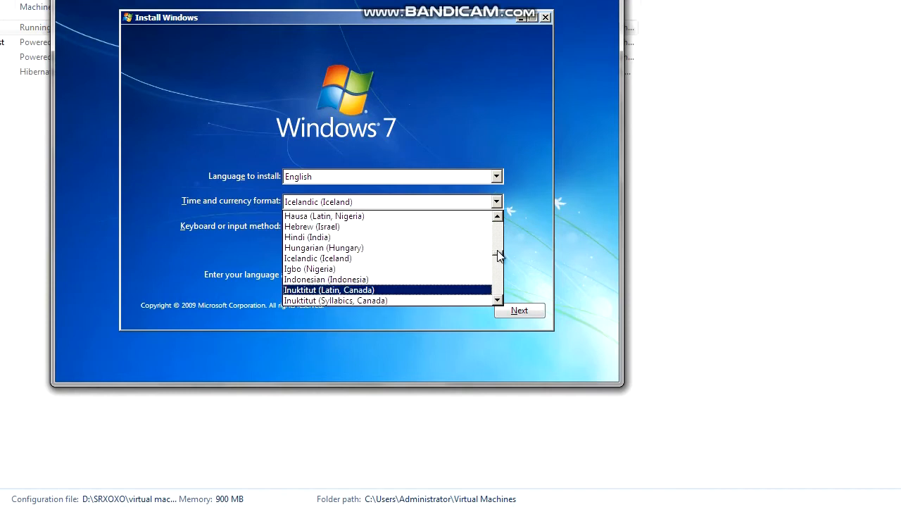
left_click(406, 239)
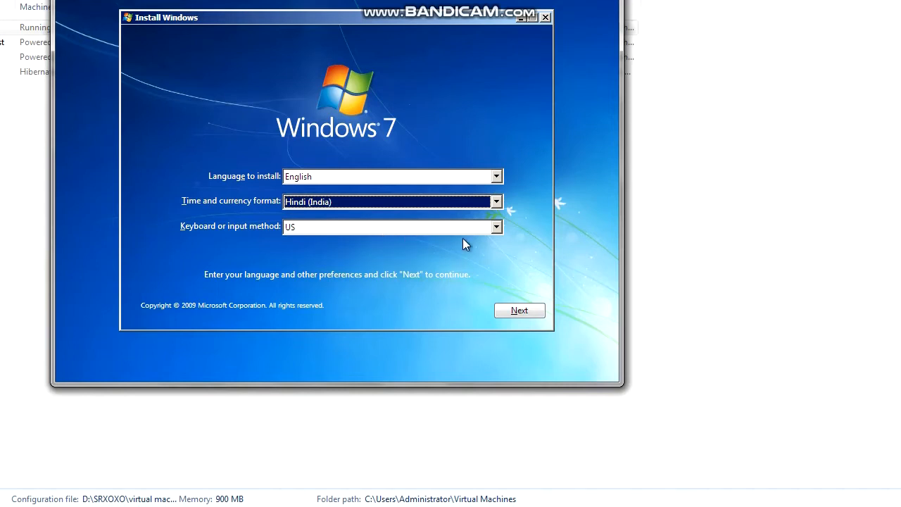
left_click(523, 312)
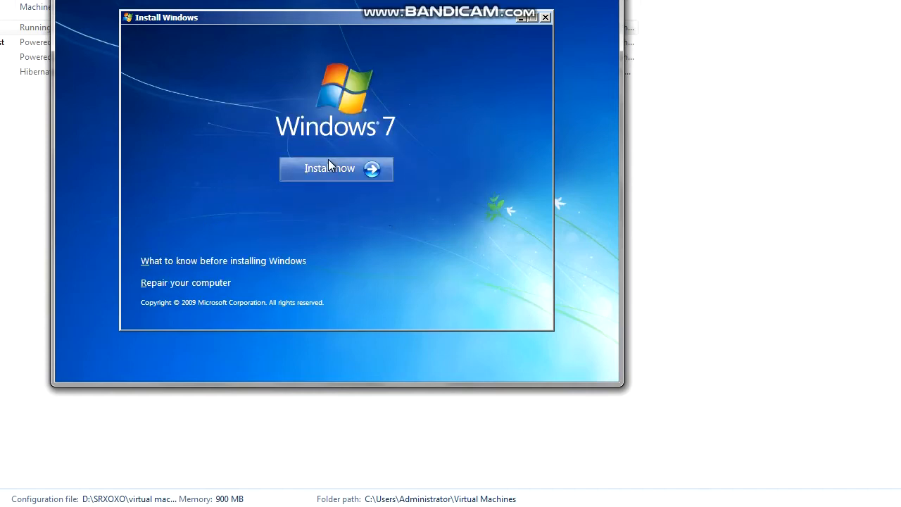
- Start a custom Windows 7 installation onto the unallocated space of Disk 0
left_click(331, 171)
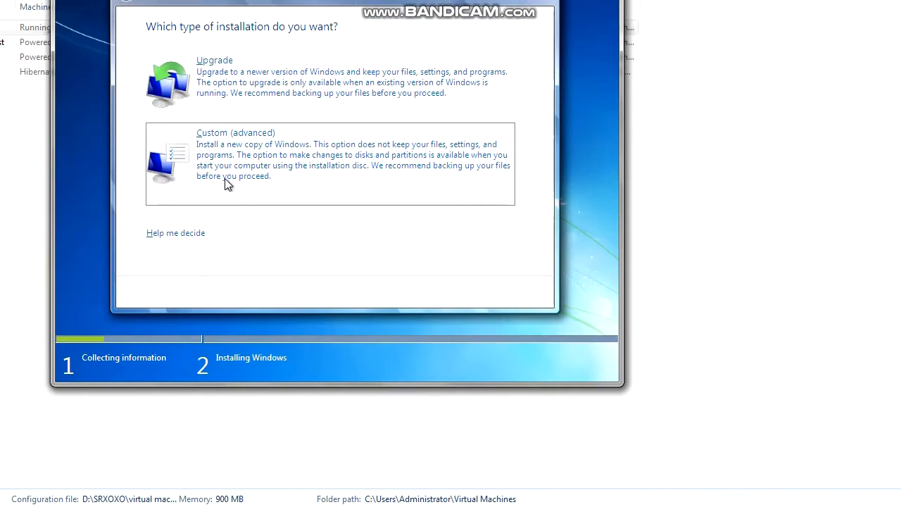
left_click(225, 178)
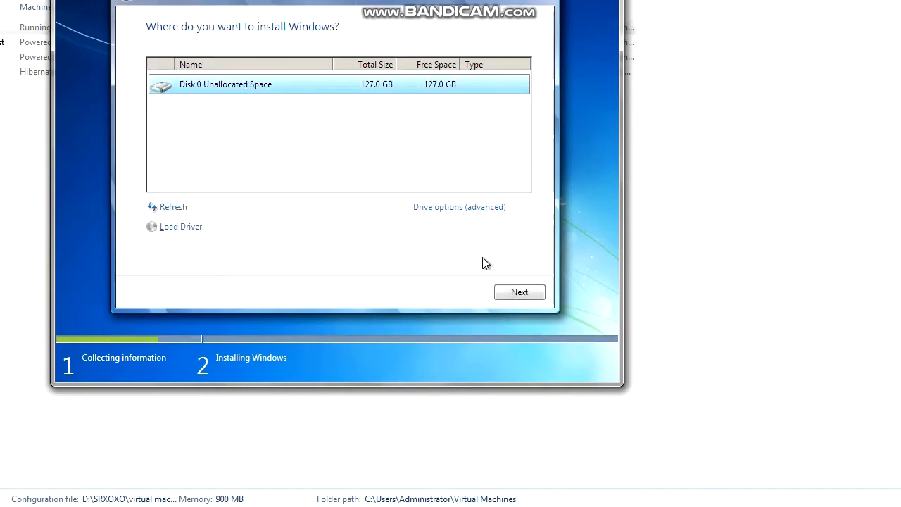
left_click(507, 293)
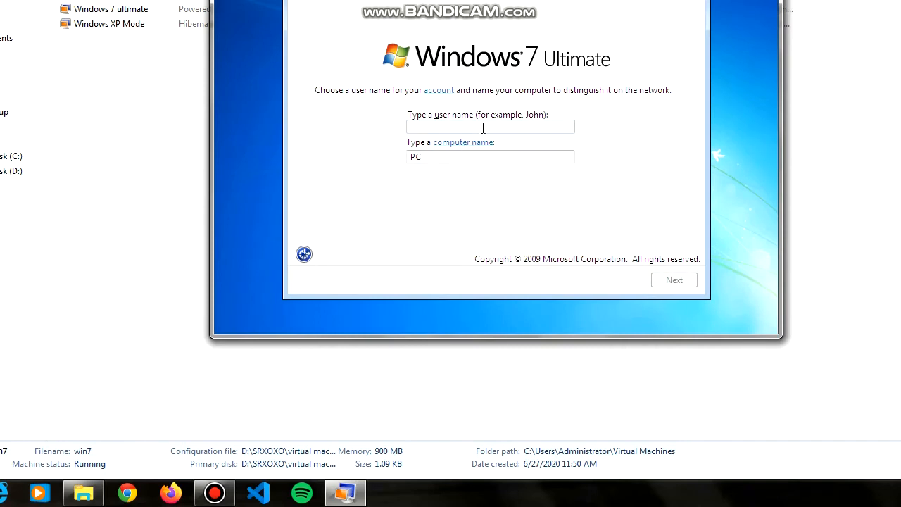
- Enter the user's name as the account name and accept the matching computer name
type("Shreyas")
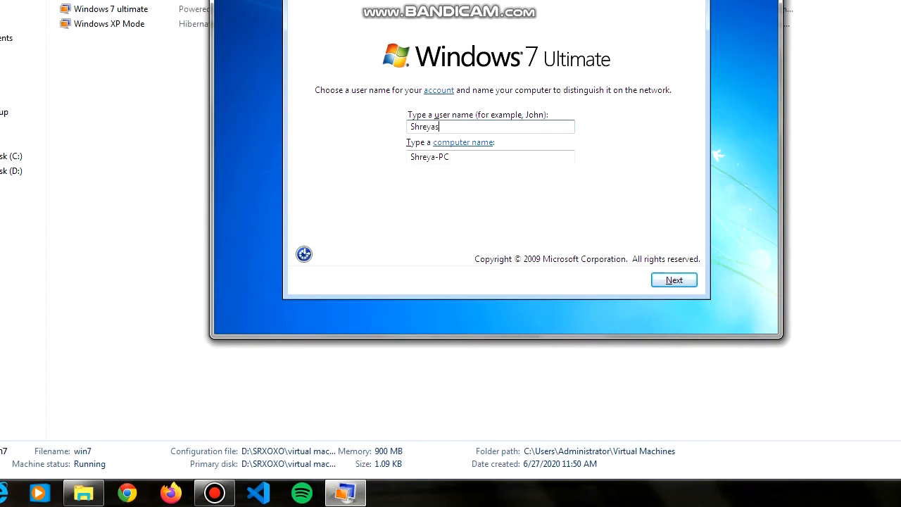
type("h")
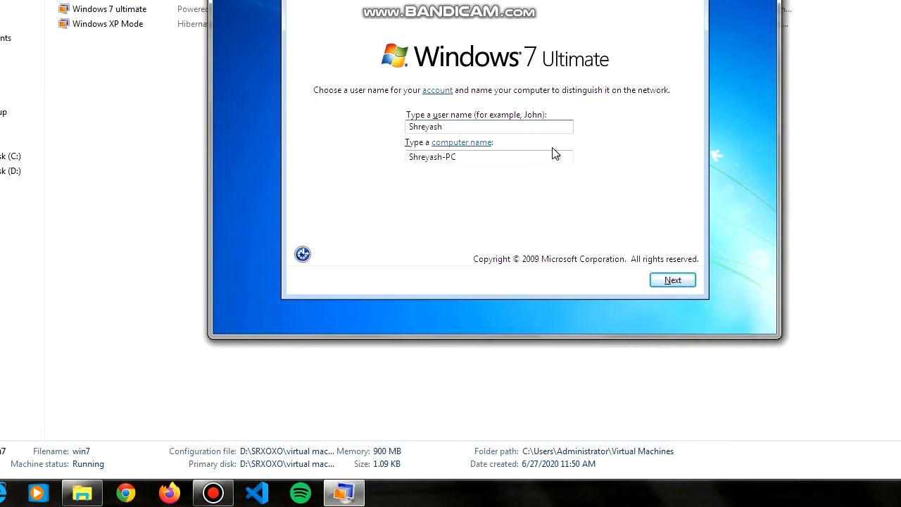
left_click(618, 283)
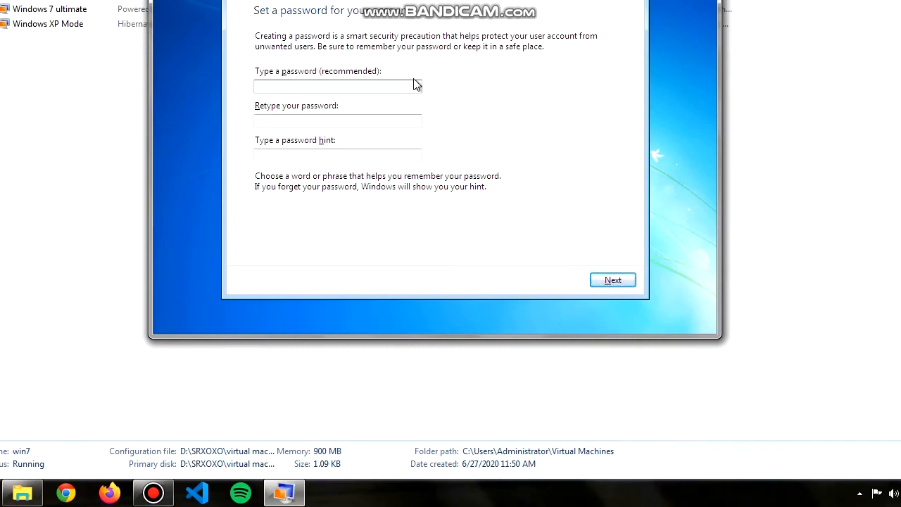
- Enter the account password, confirm it, add a password hint, and continue
type("1")
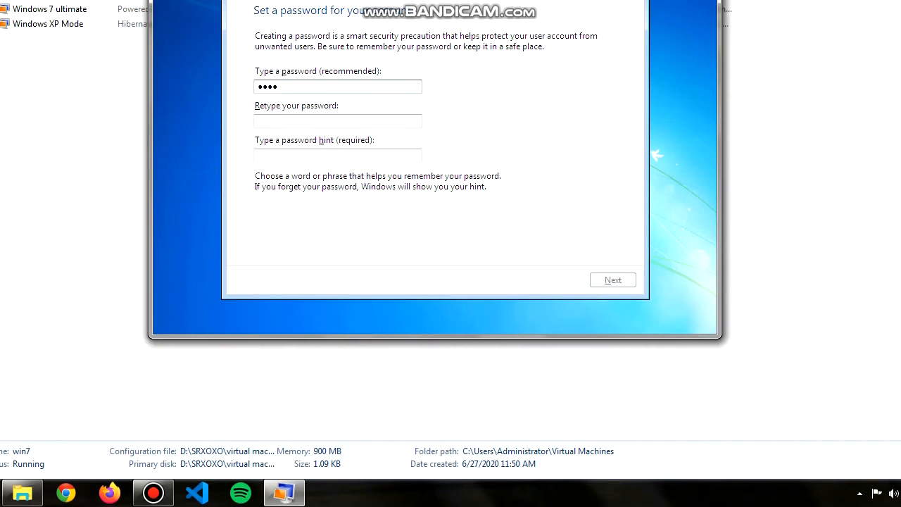
left_click(302, 124)
type("12")
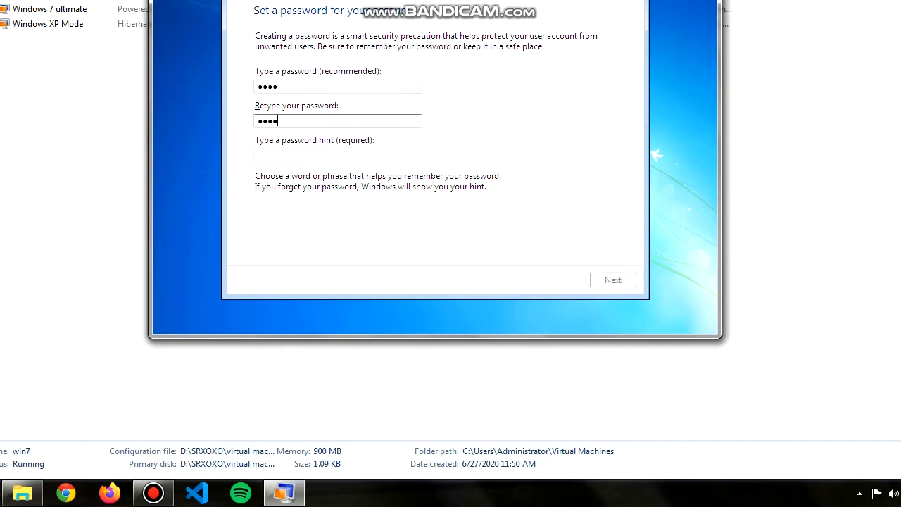
left_click(328, 155)
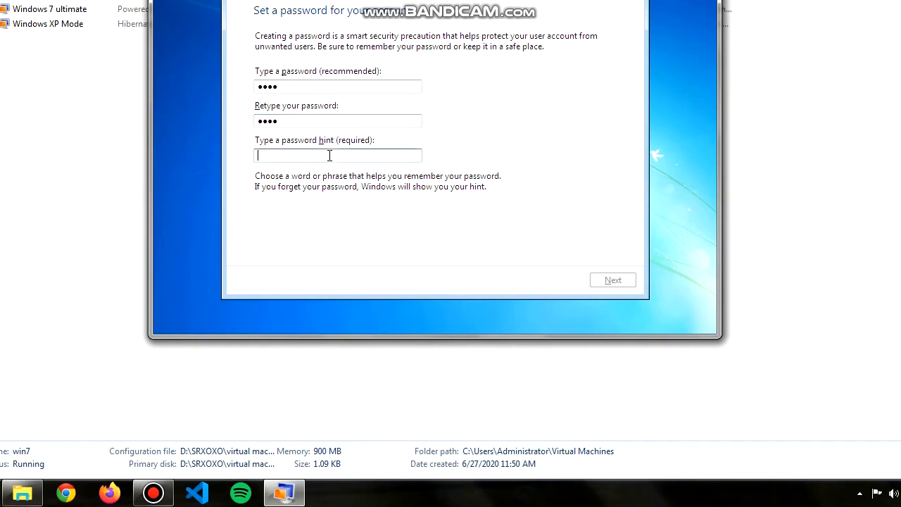
type("ss")
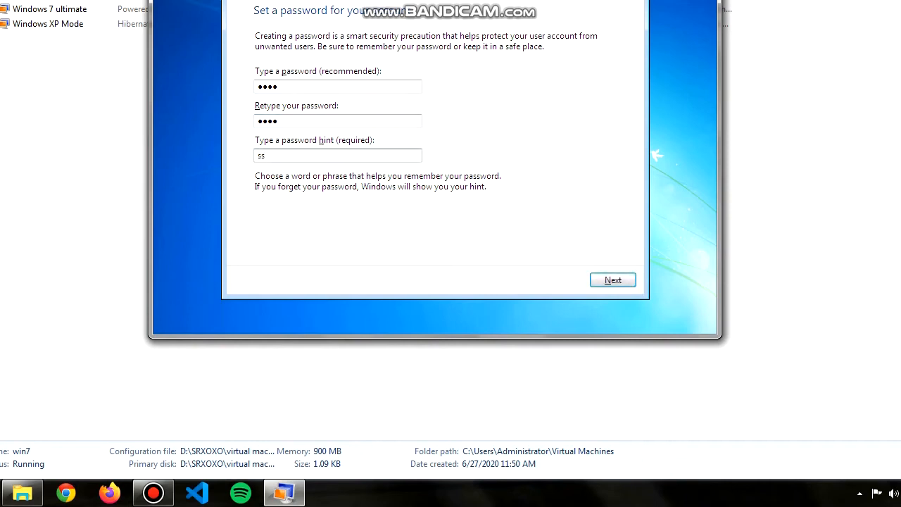
key("BackSpace")
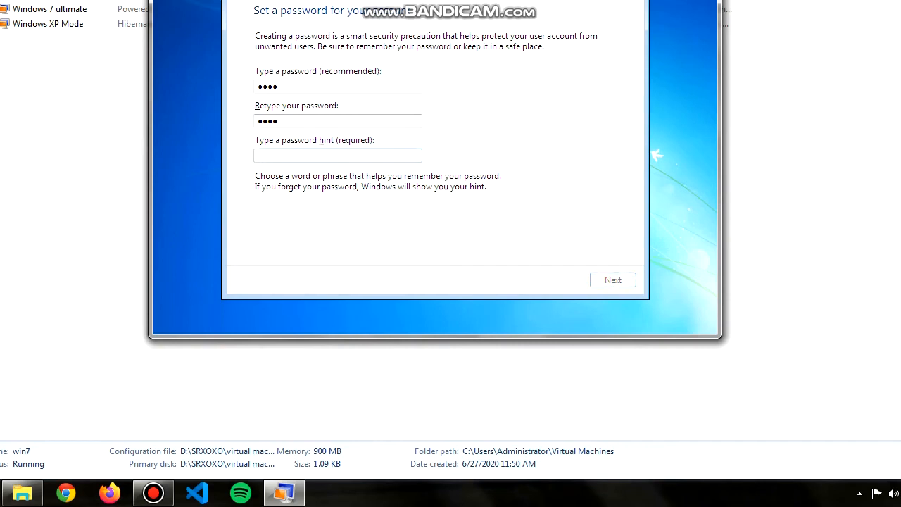
type("the ")
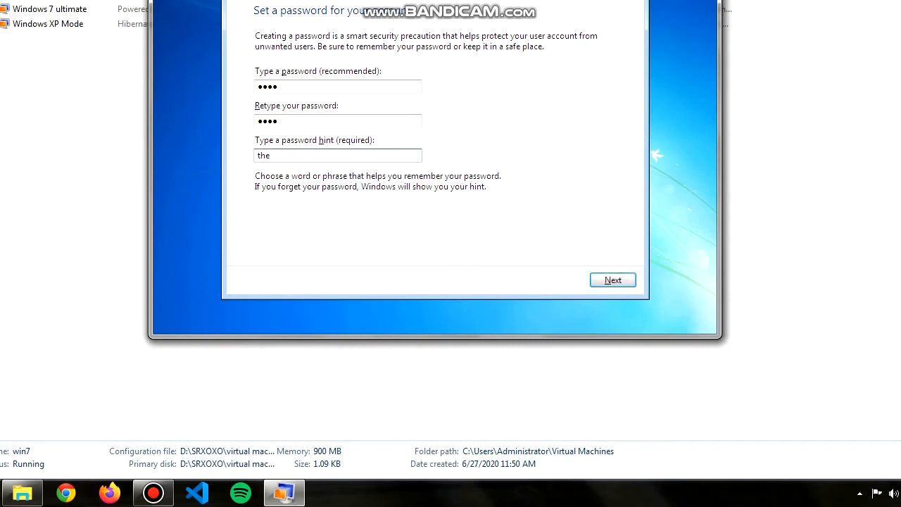
type("smae passco")
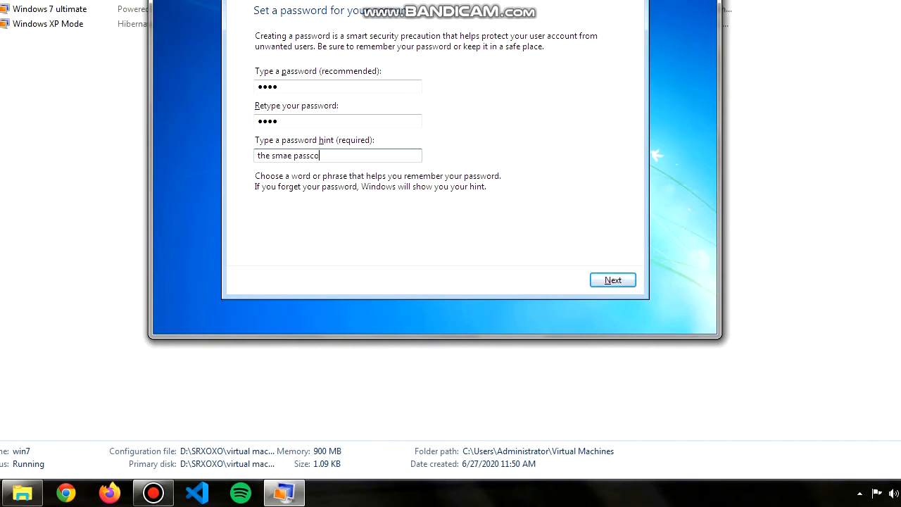
type("de")
left_click(610, 282)
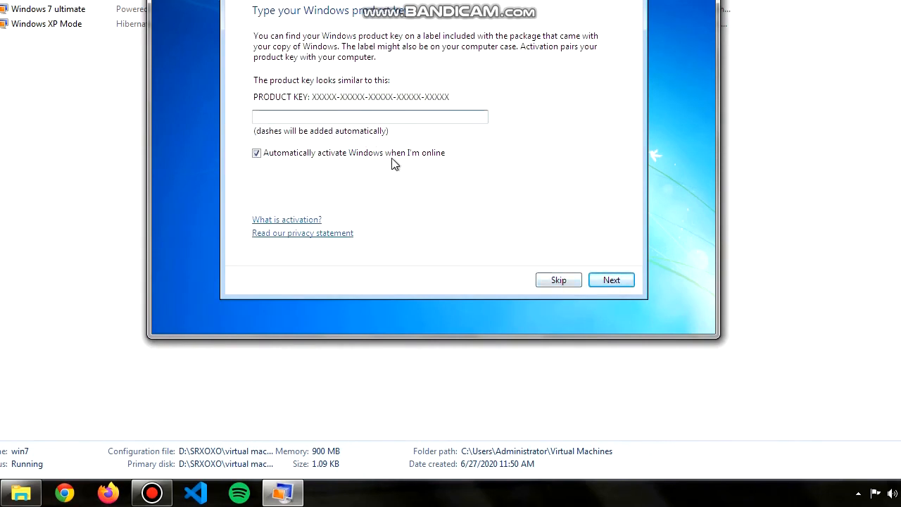
- Skip the product key, use recommended update settings, and keep the UTC+05:30 time zone
left_click(574, 286)
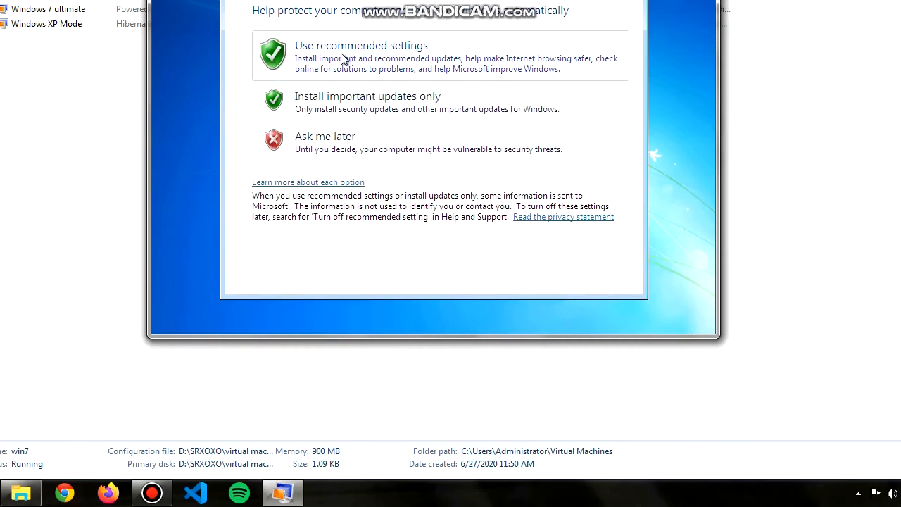
left_click(421, 72)
left_click(456, 49)
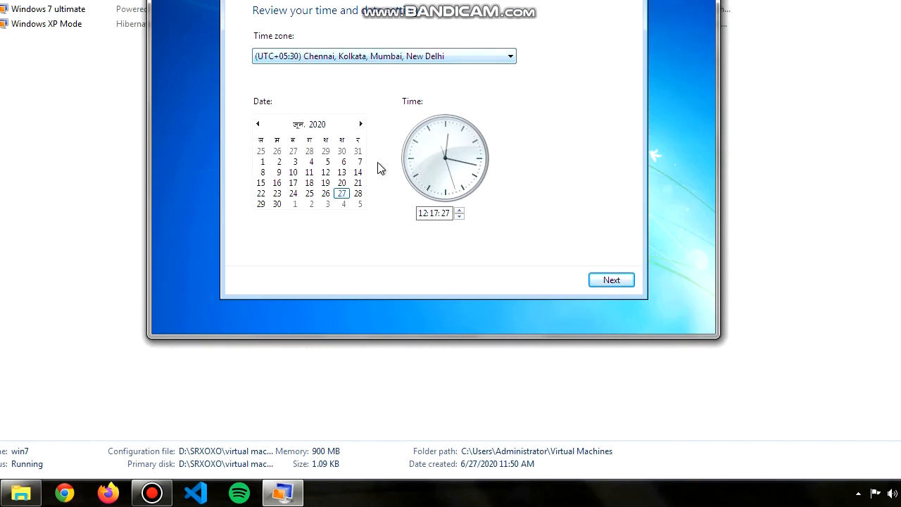
left_click(614, 283)
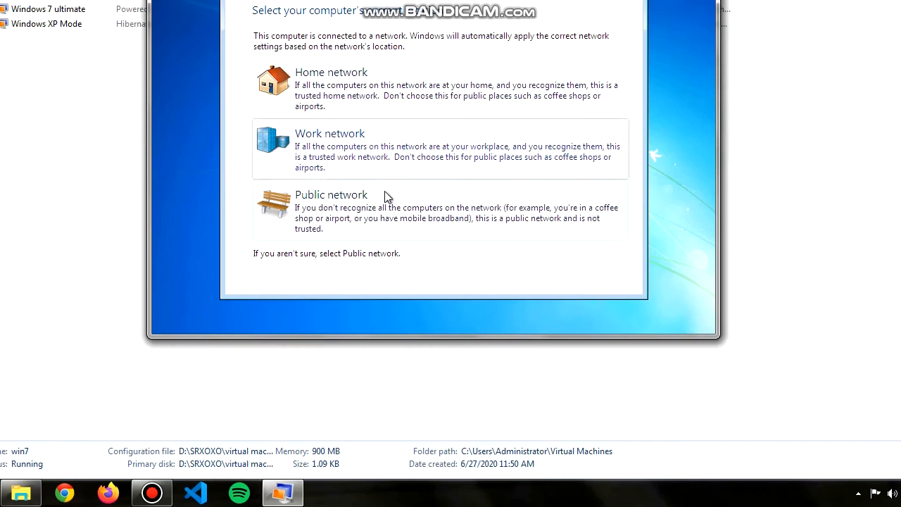
- Choose Home network as the network location and skip joining a homegroup
left_click(429, 96)
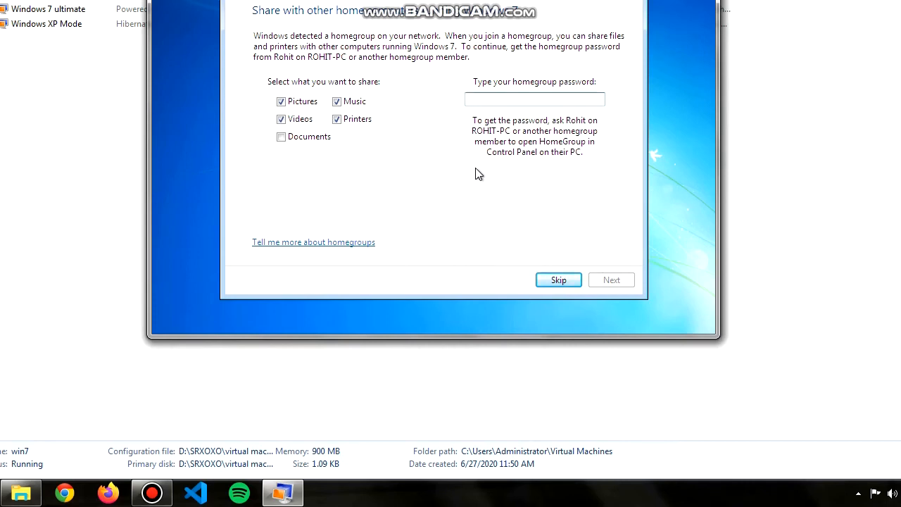
left_click(572, 280)
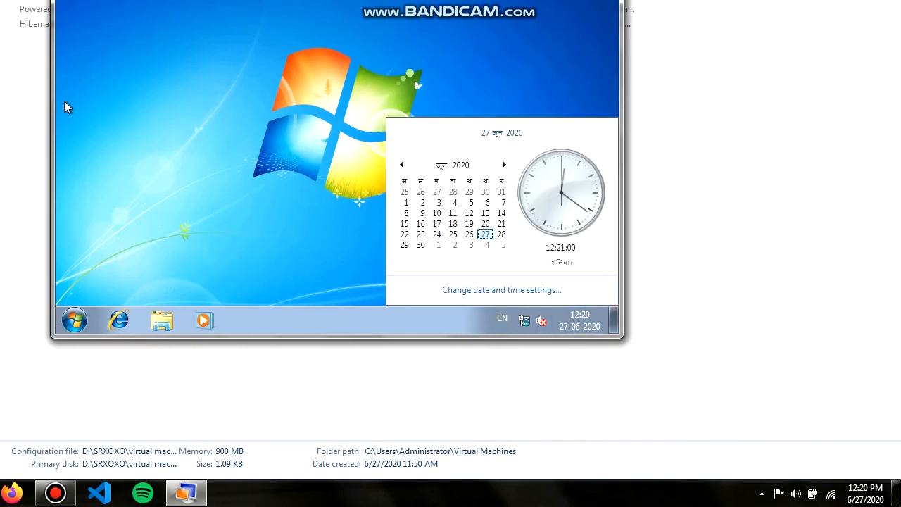
- Check the guest's clock and Start menu, then open Windows Explorer to Libraries
left_click(346, 56)
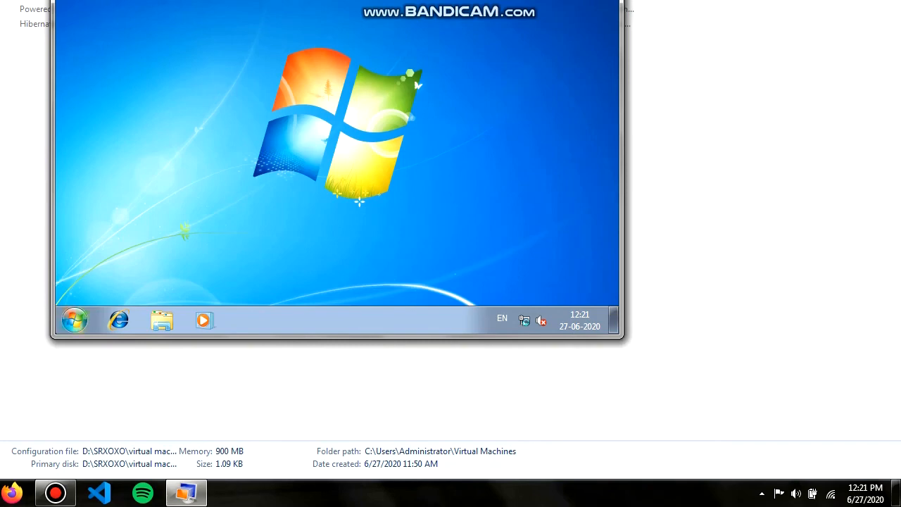
left_click(74, 320)
left_click(506, 46)
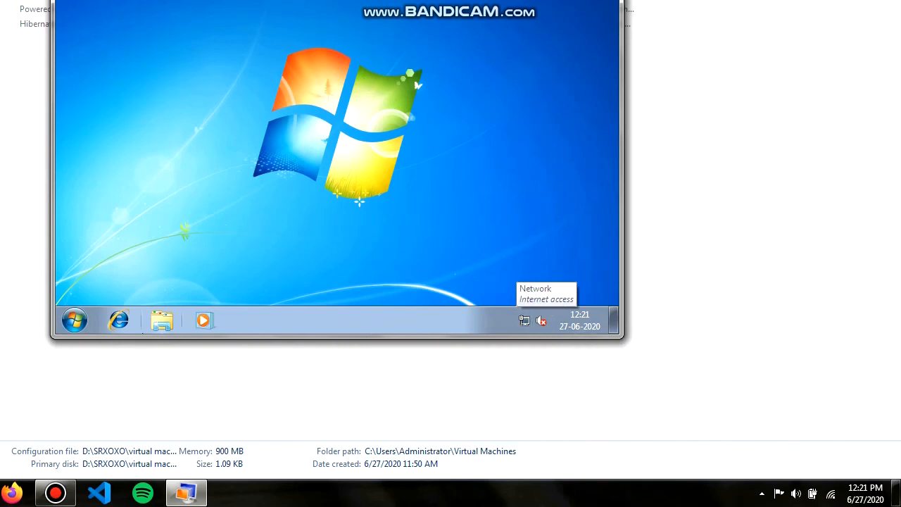
left_click(149, 314)
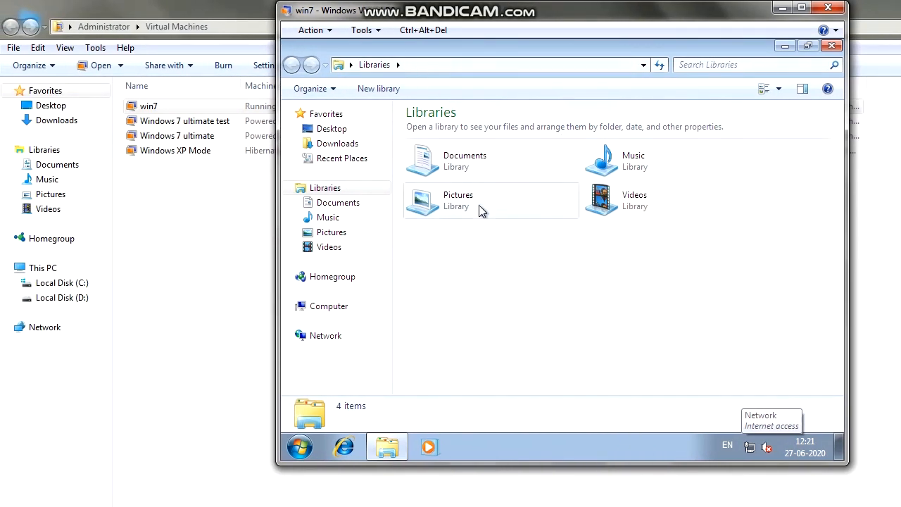
- Close the guest's Libraries window and open the guest's Start menu
key("super")
key("Escape")
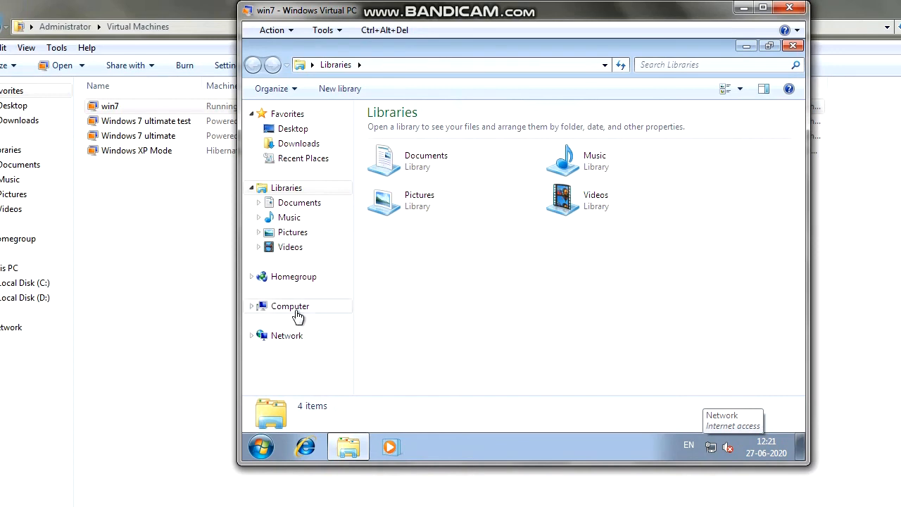
left_click(793, 45)
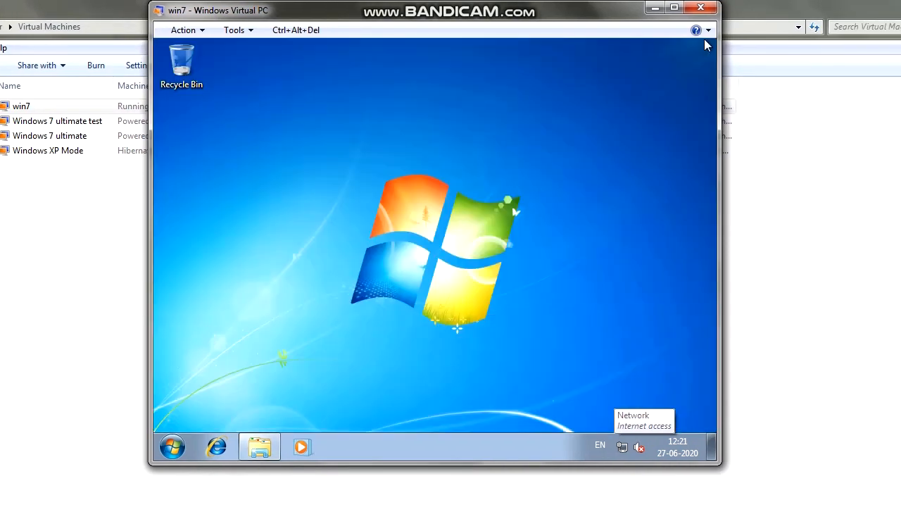
key("super")
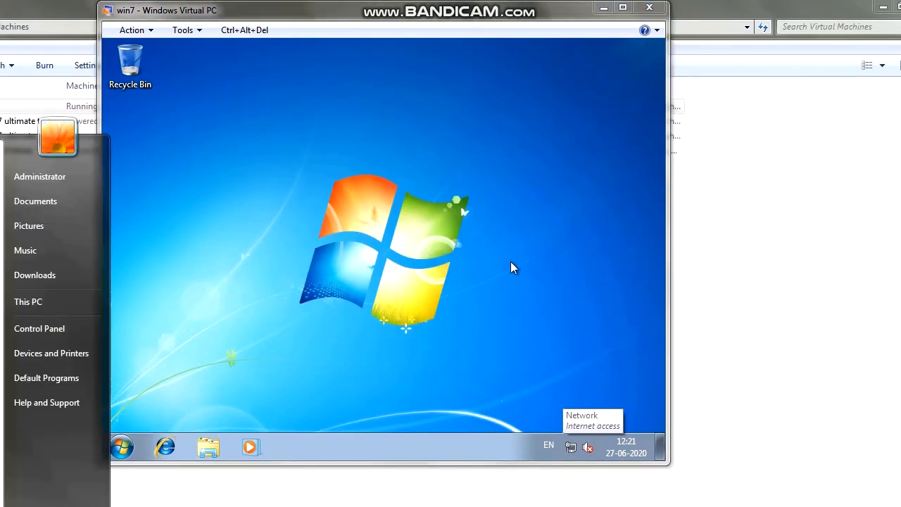